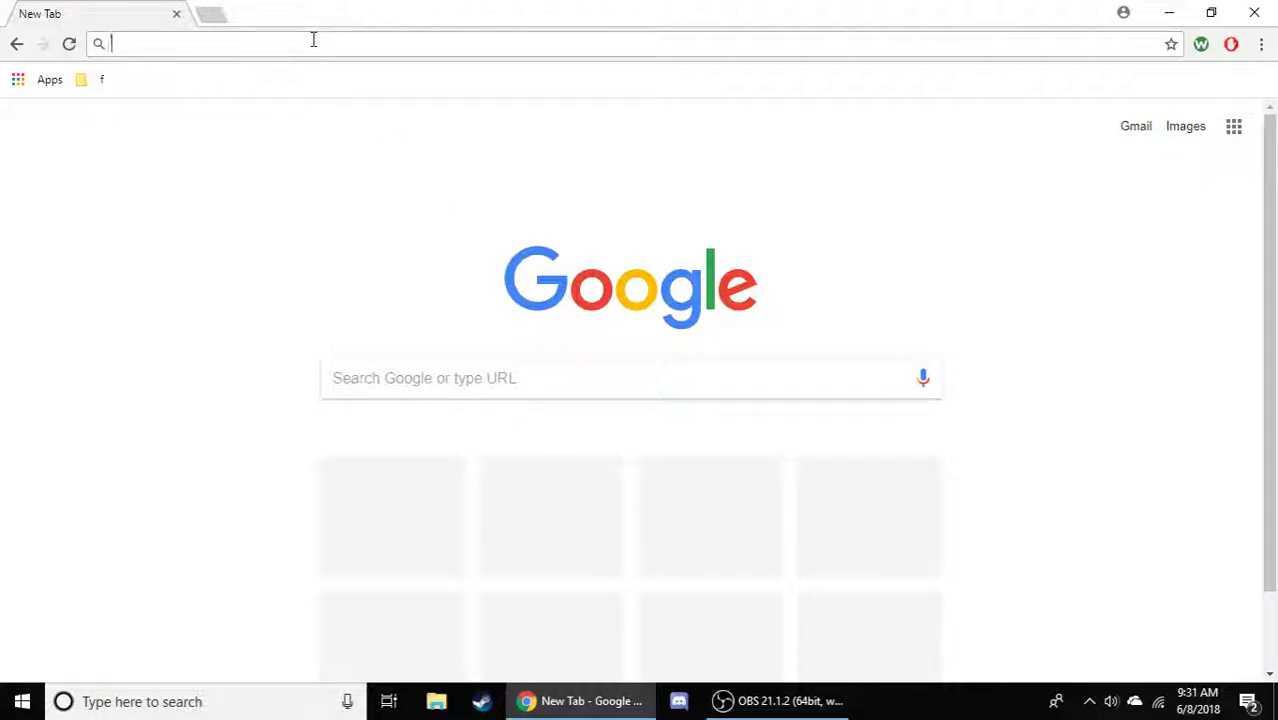
Run a Google search for 'tmodloader' from the Chrome address bar.
type("tmod")
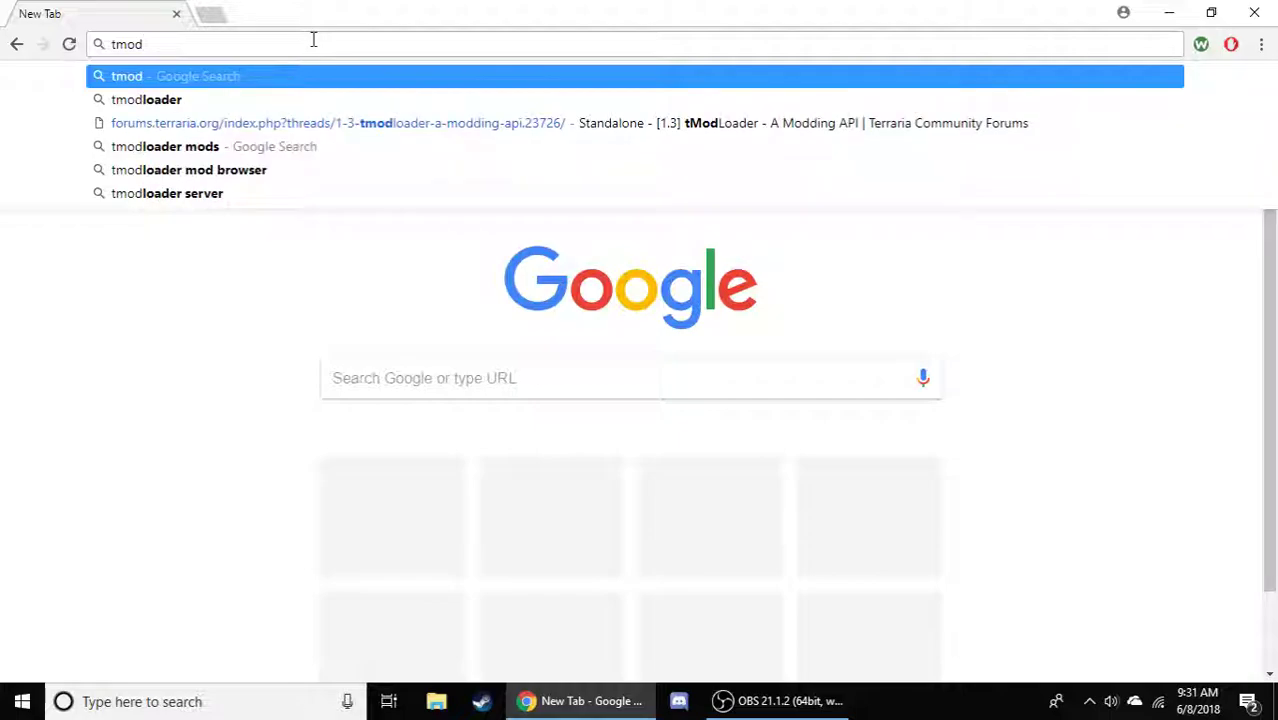
type("loader")
left_click(165, 78)
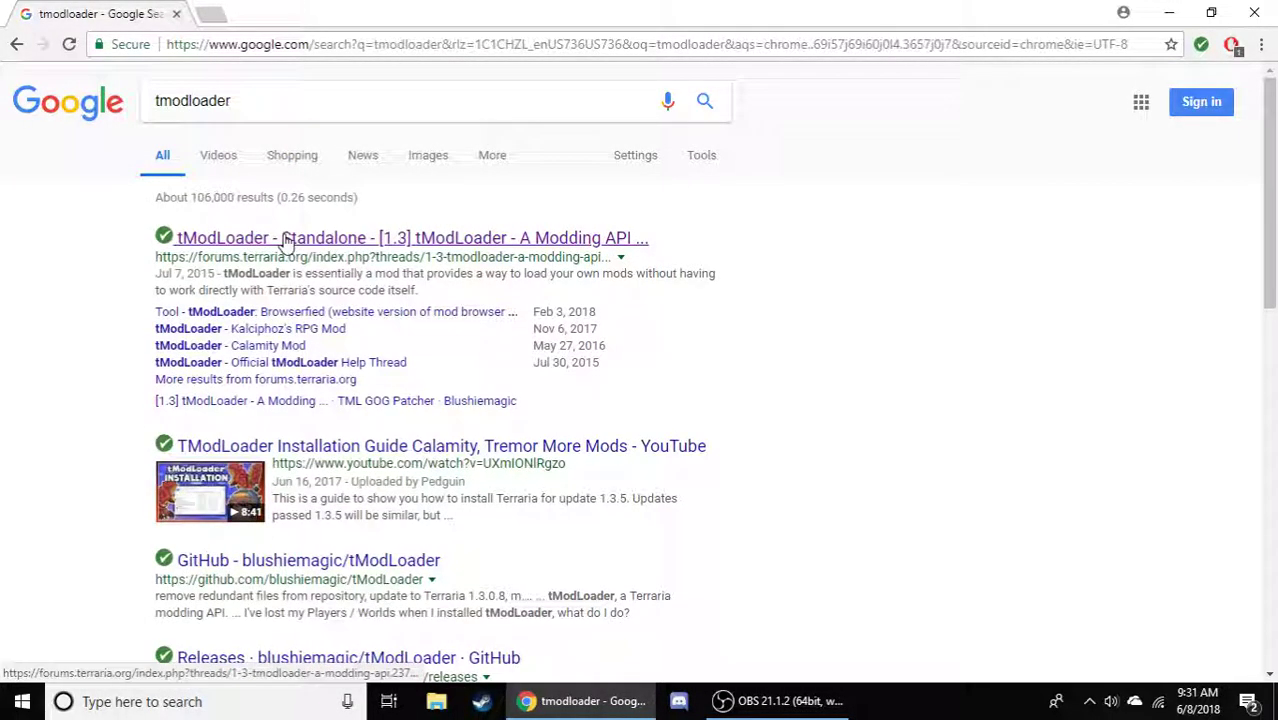
Open the tModLoader forum thread and scroll down to its v0.10.1.4 Download section.
left_click(272, 240)
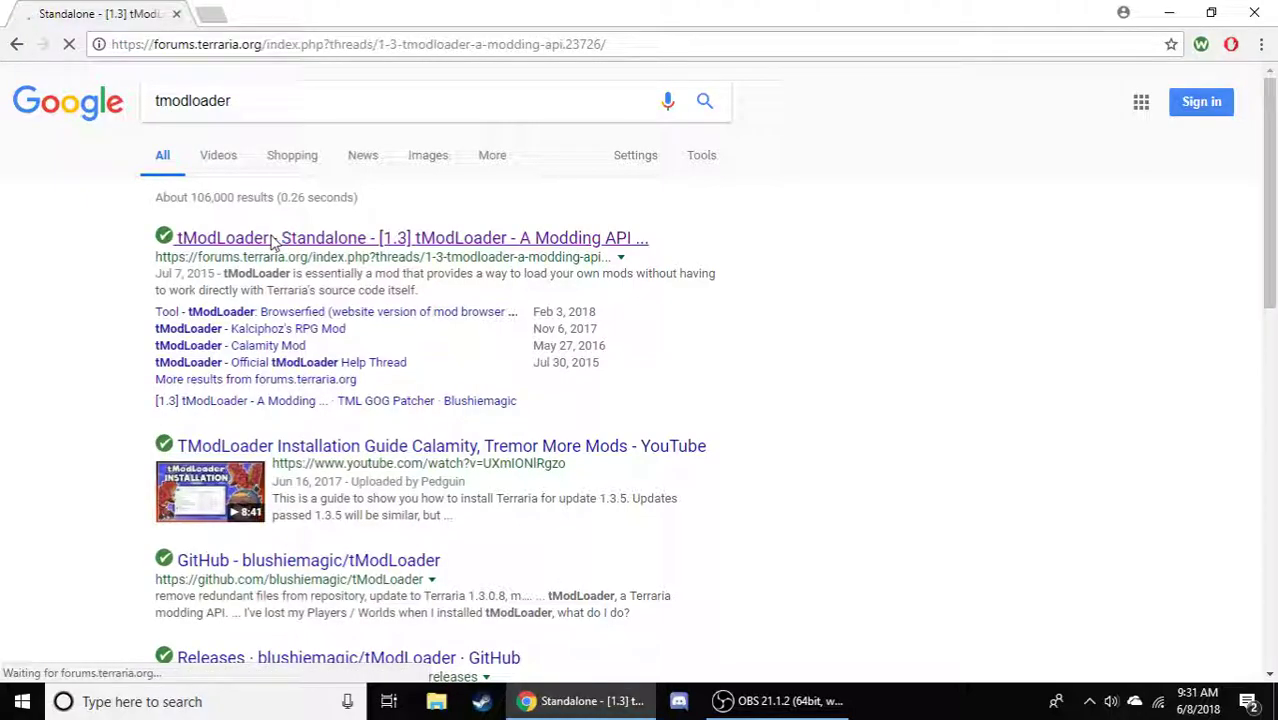
scroll(530, 415, "down", 3)
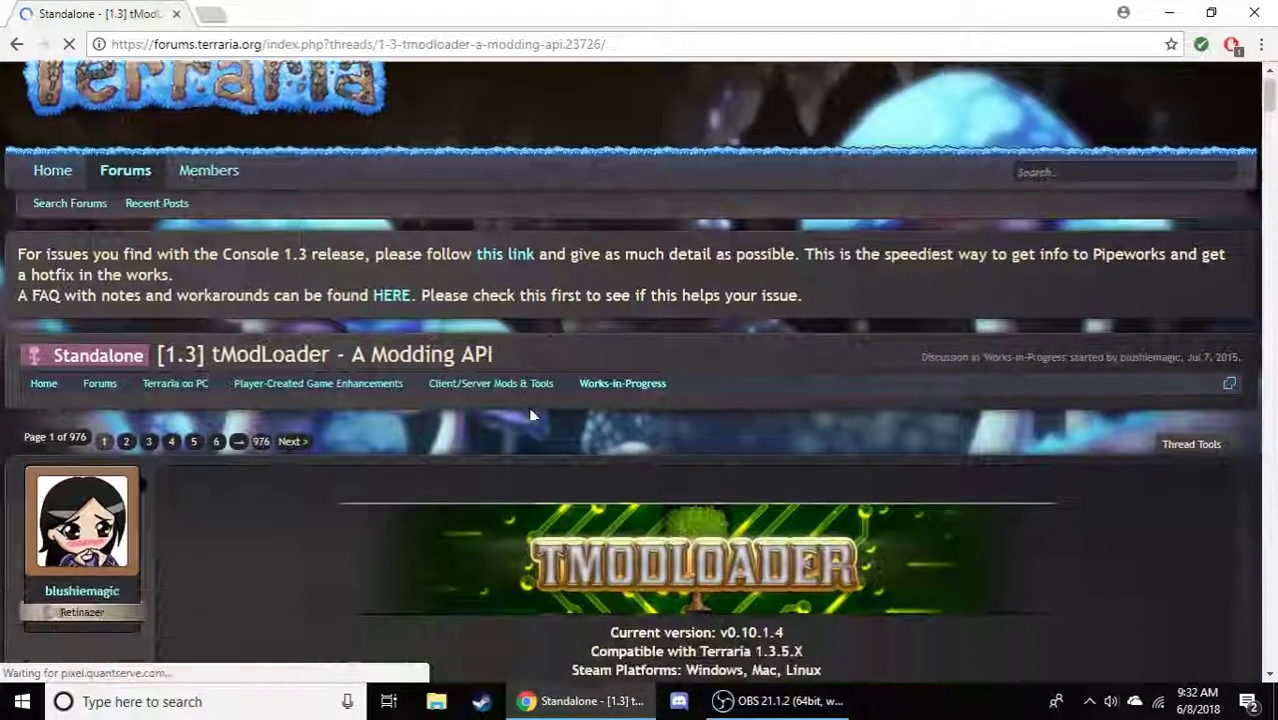
scroll(530, 415, "down", 2)
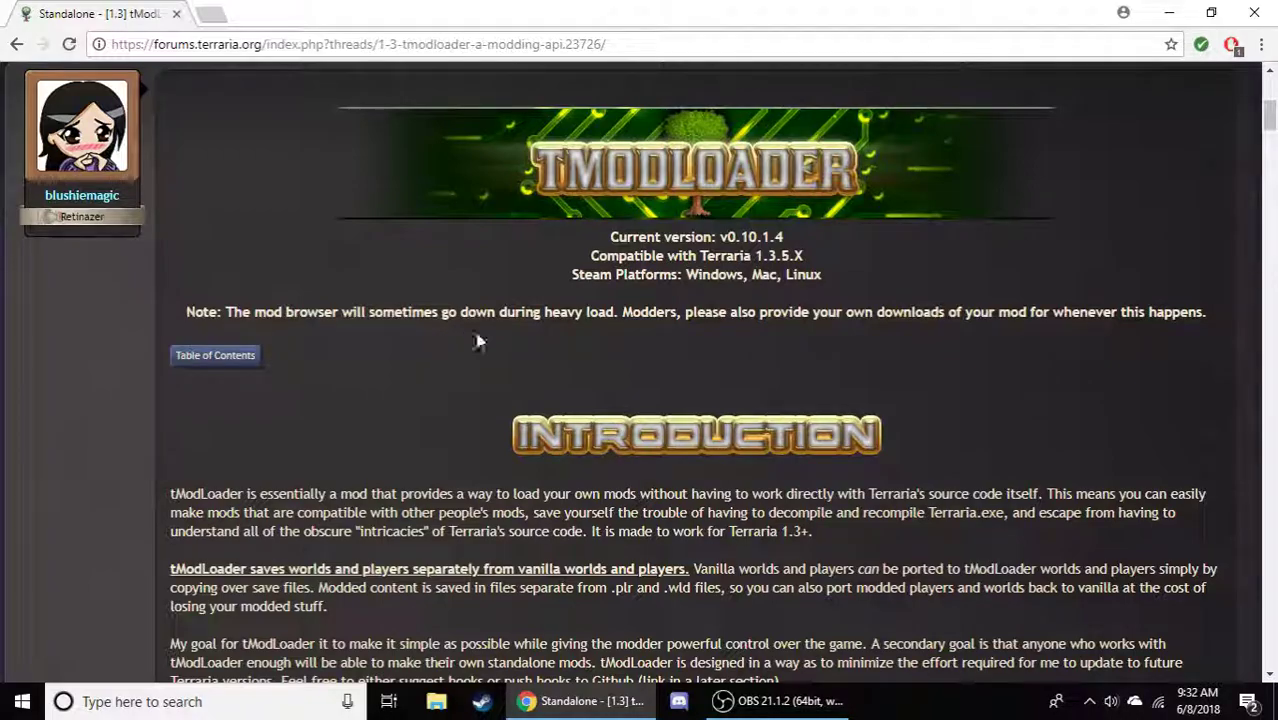
scroll(479, 337, "down", 2)
scroll(644, 273, "down", 1)
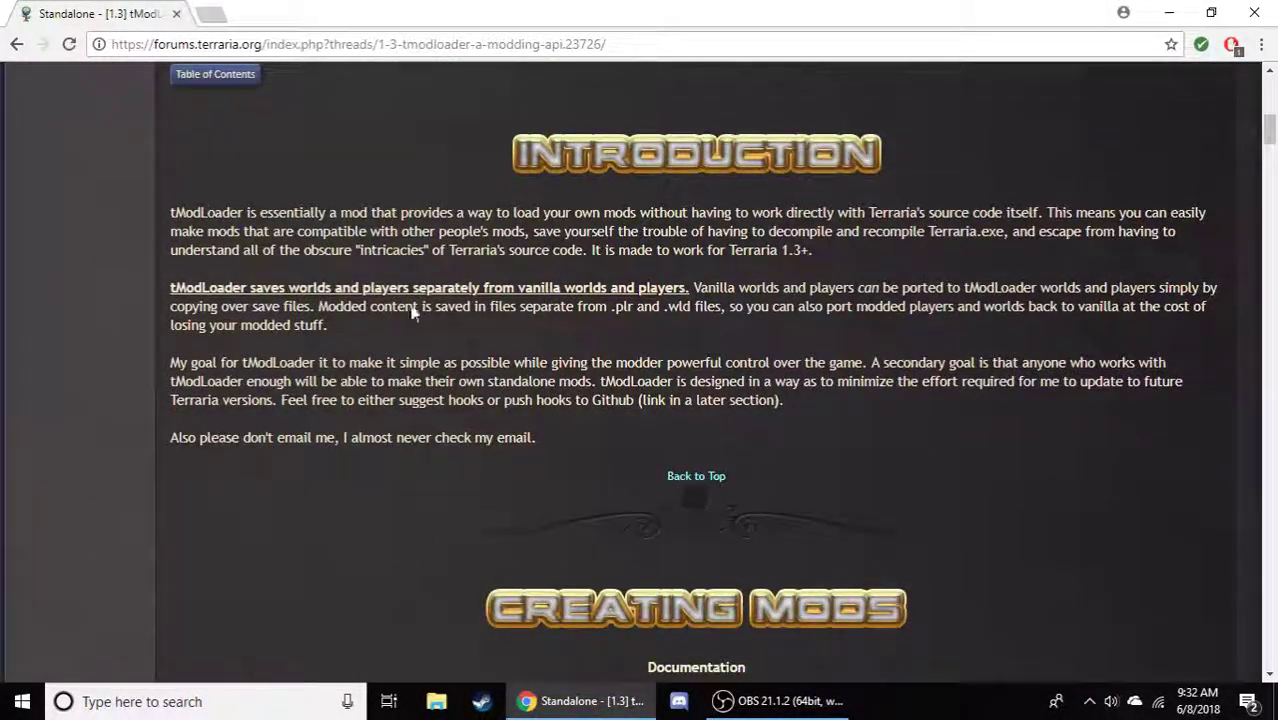
scroll(590, 363, "down", 5)
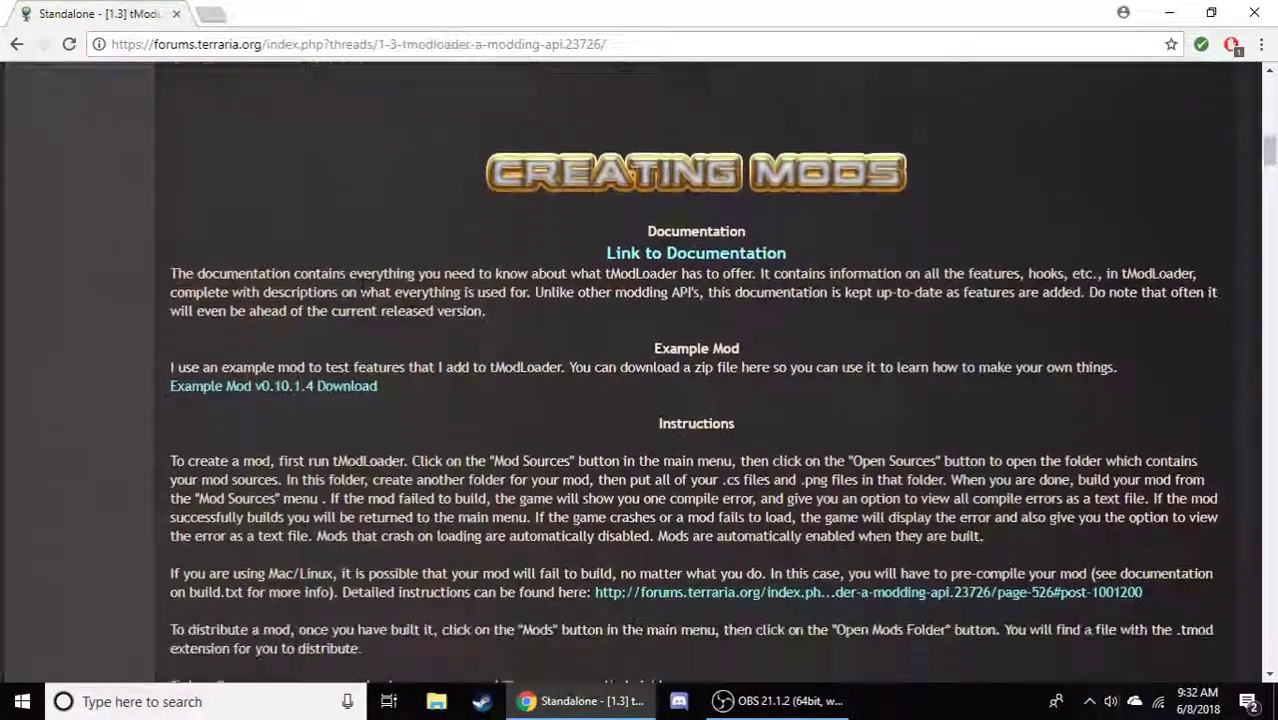
scroll(360, 344, "down", 7)
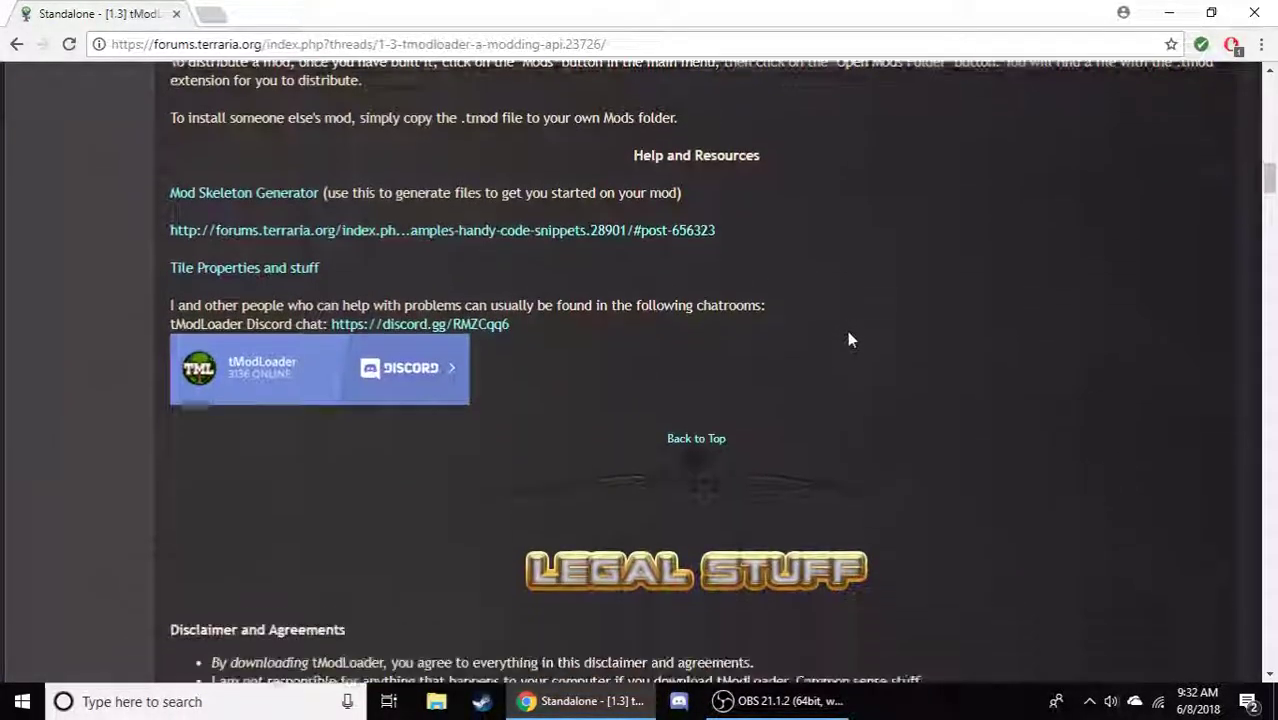
scroll(845, 340, "down", 9)
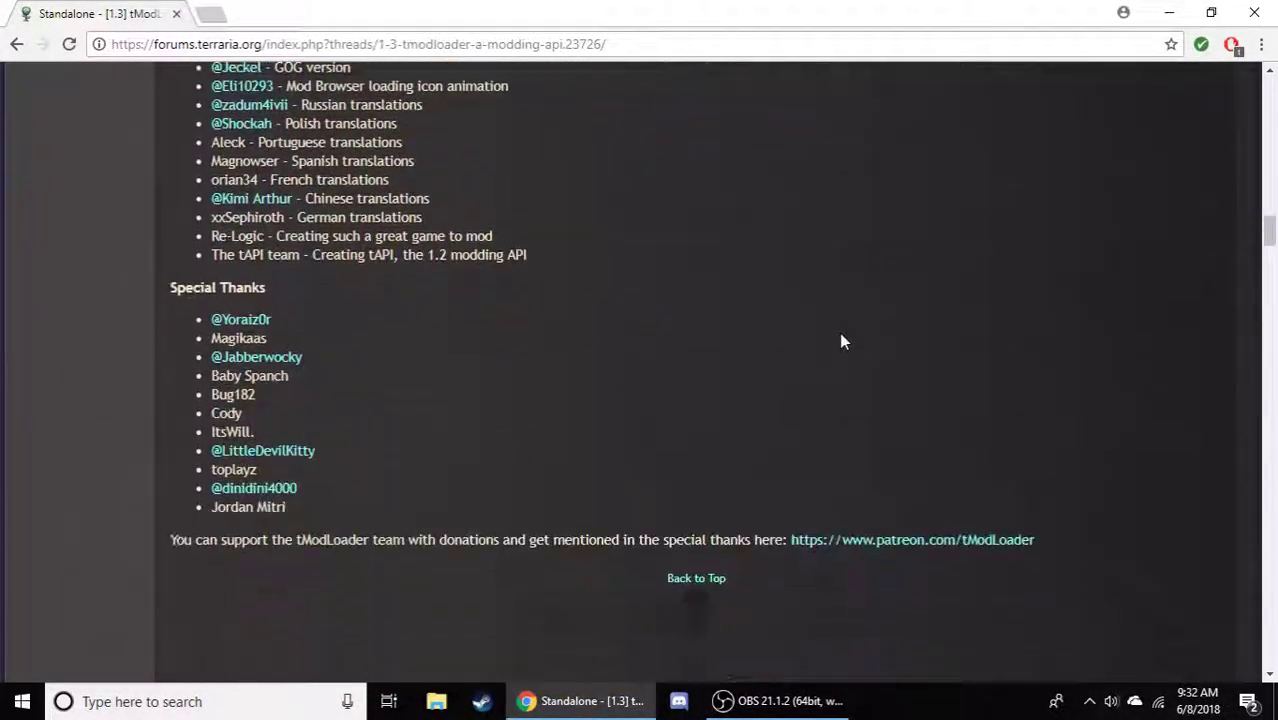
scroll(840, 336, "down", 2)
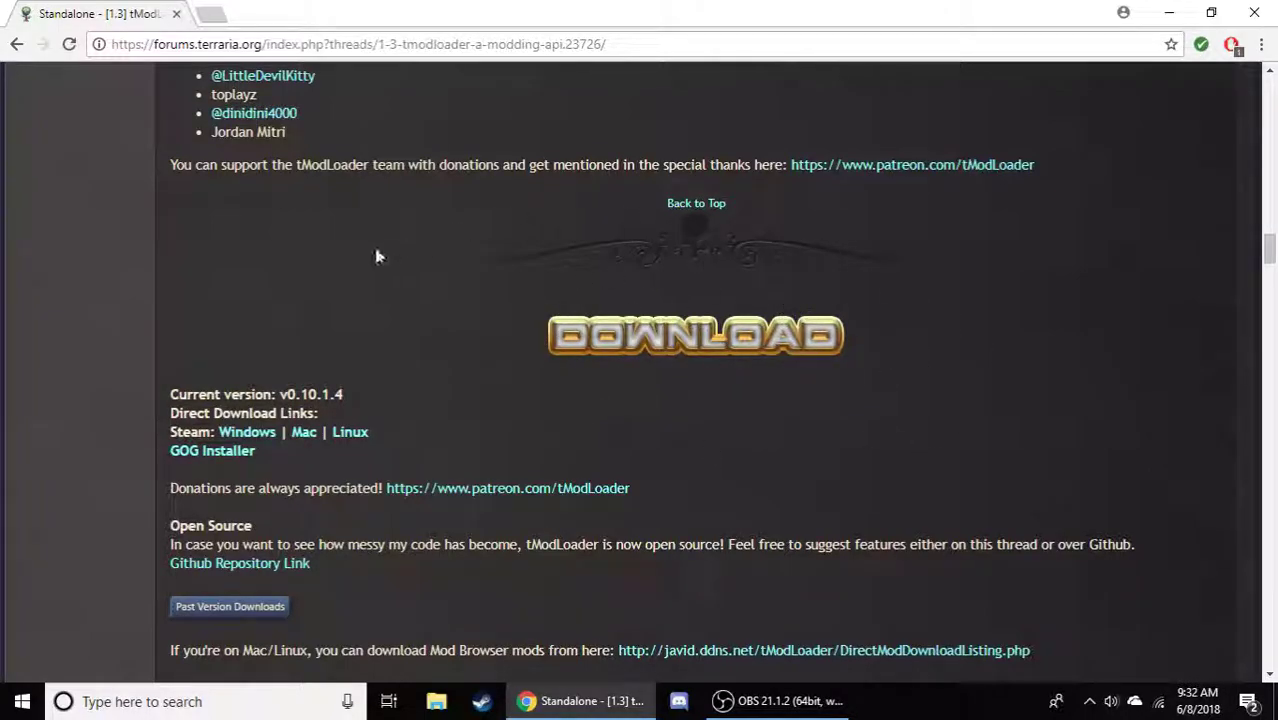
Download the Windows tModLoader v0.10.1.4 zip and snap Chrome to the left half of the screen.
left_click(240, 440)
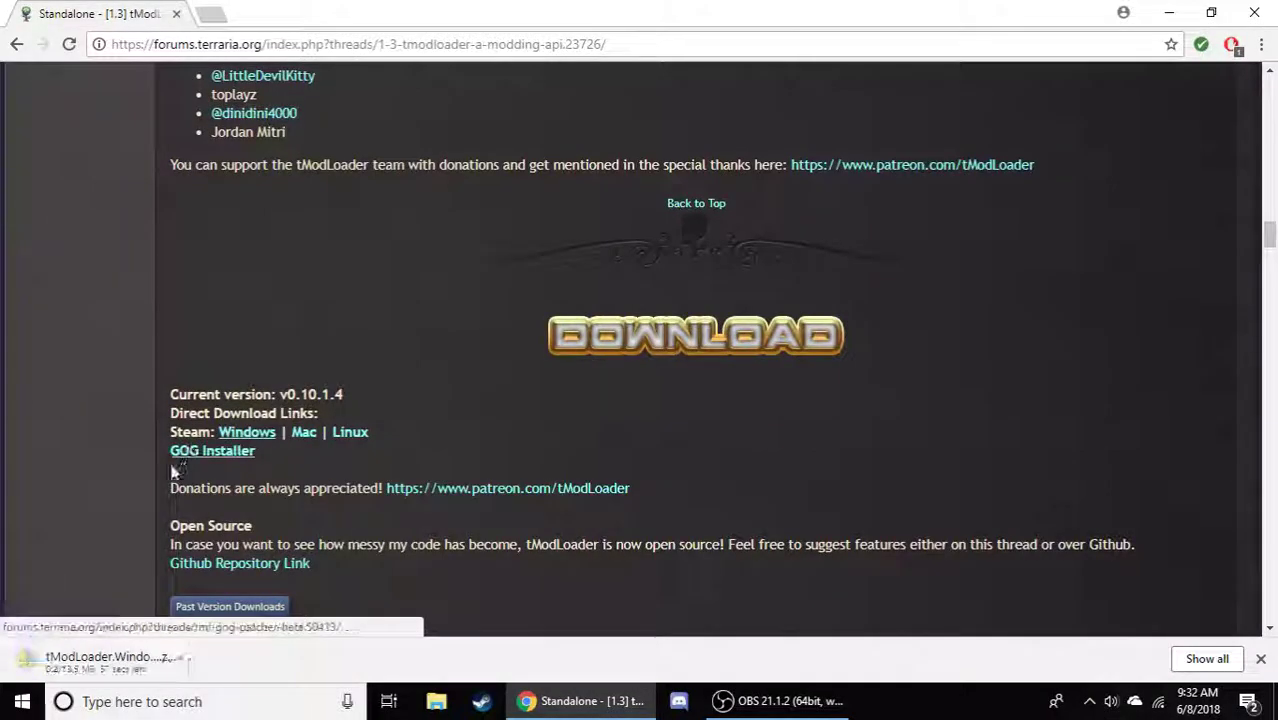
double_click(525, 15)
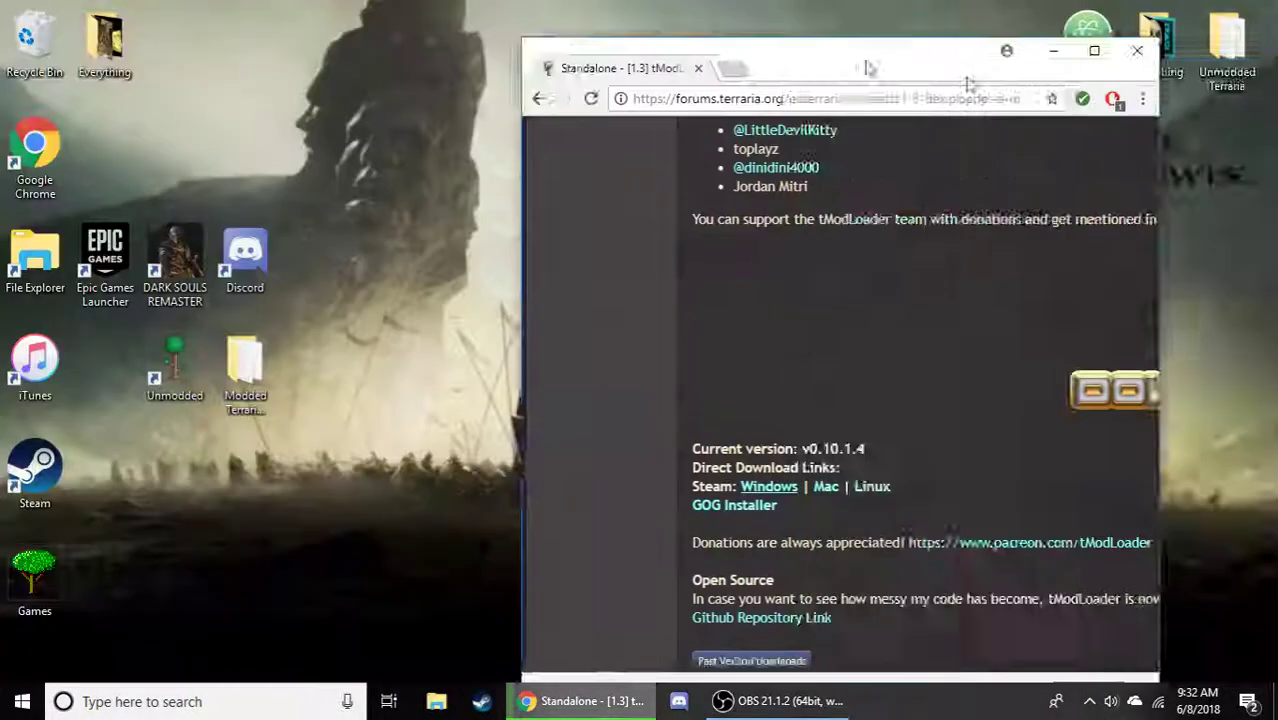
left_click_drag(968, 84, 1277, 70)
left_click(567, 630)
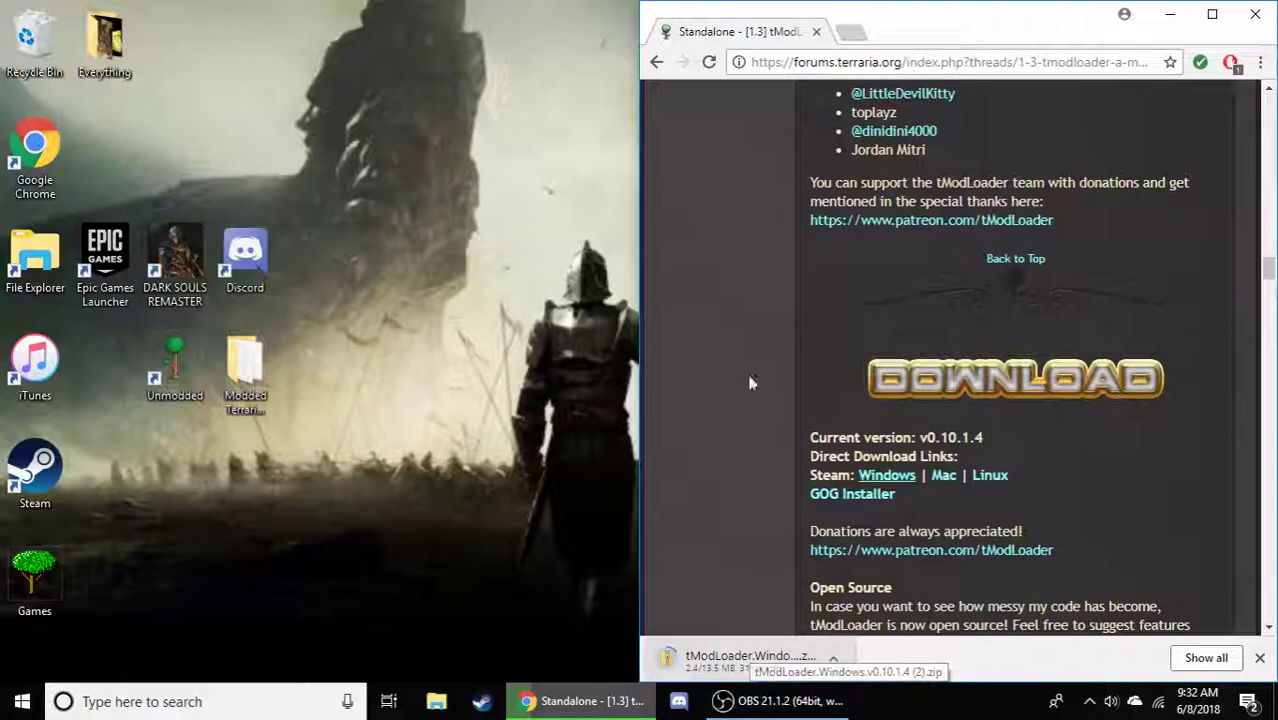
left_click_drag(936, 35, 3, 130)
left_click(836, 50)
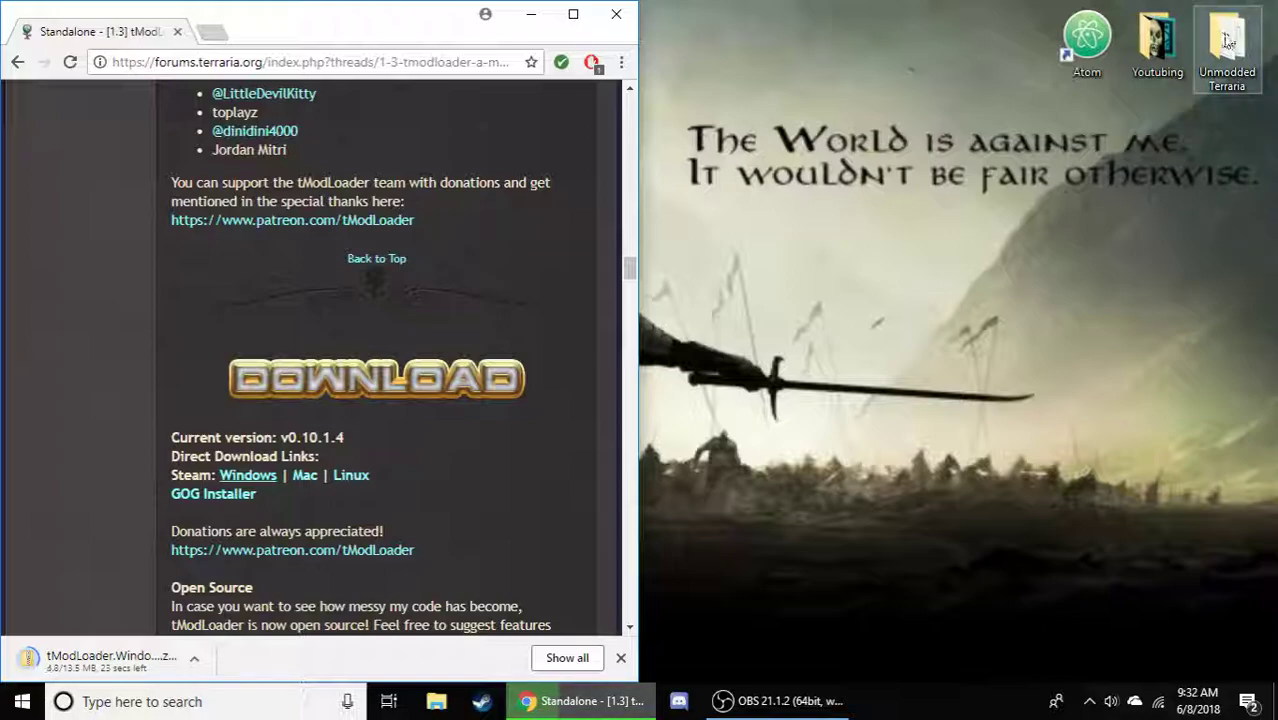
Open README.txt in the Modded Terraria folder and highlight the Steam Terraria install path.
left_click(531, 14)
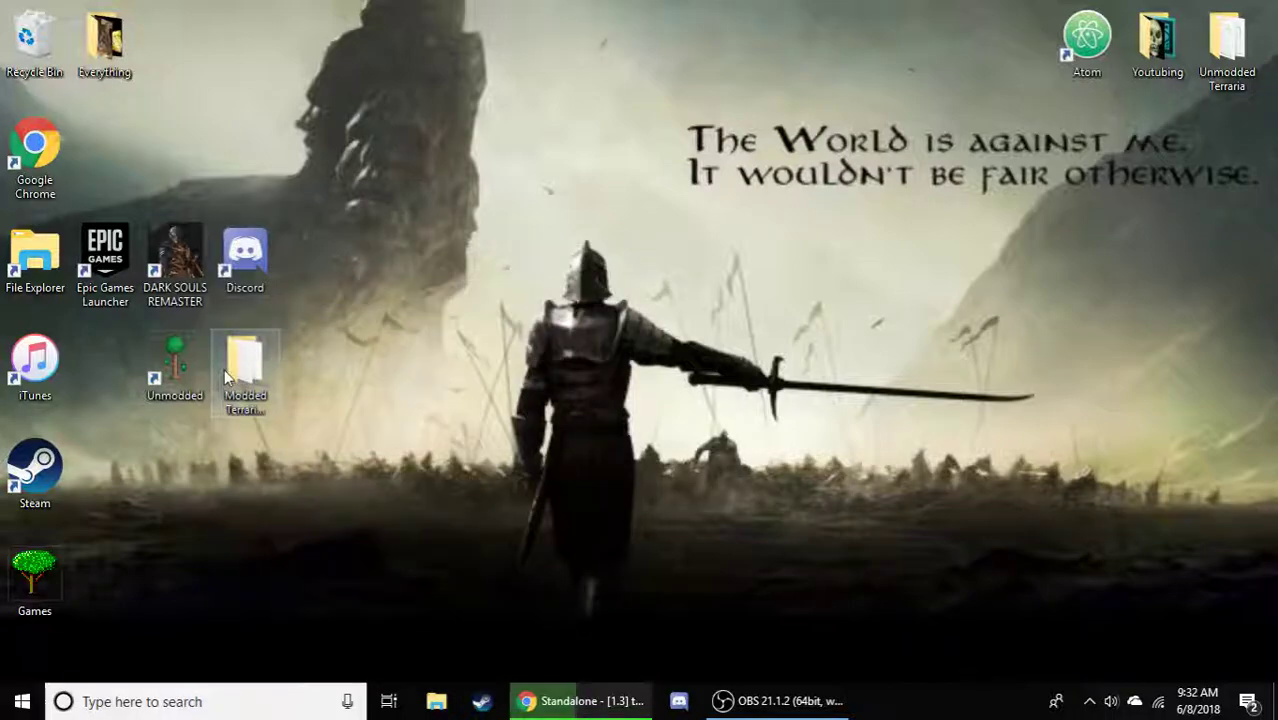
double_click(240, 375)
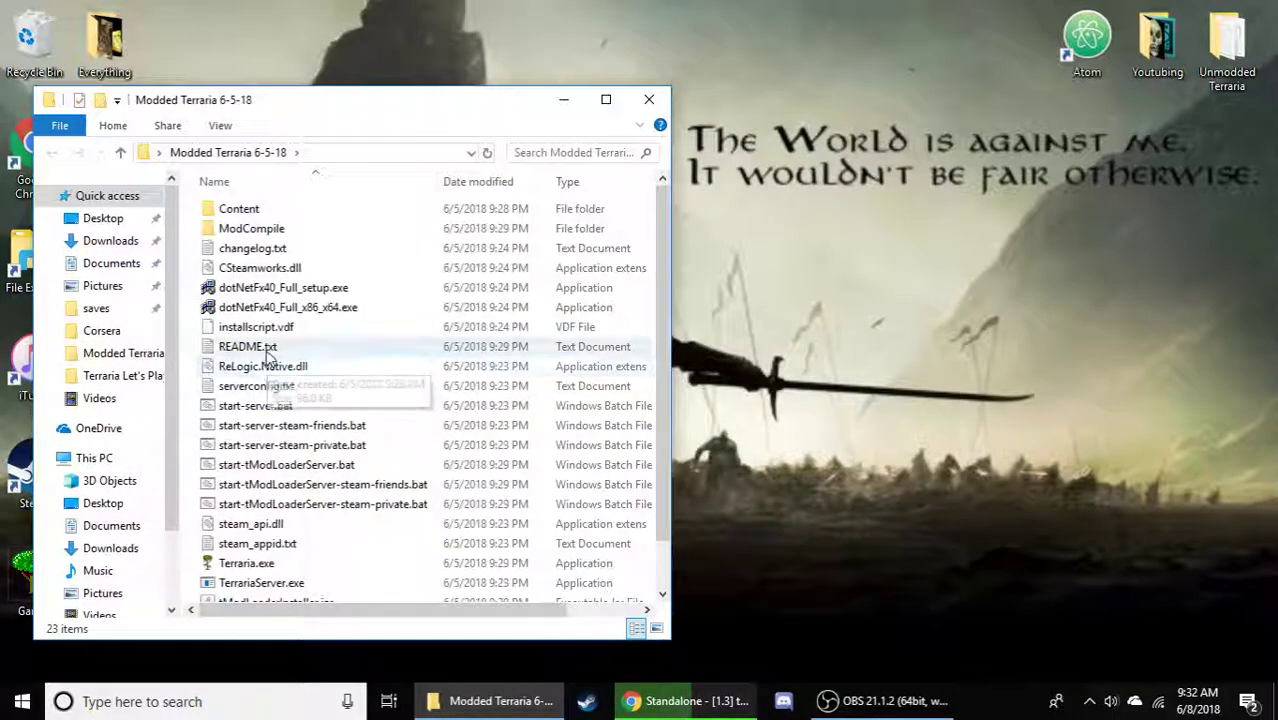
double_click(266, 347)
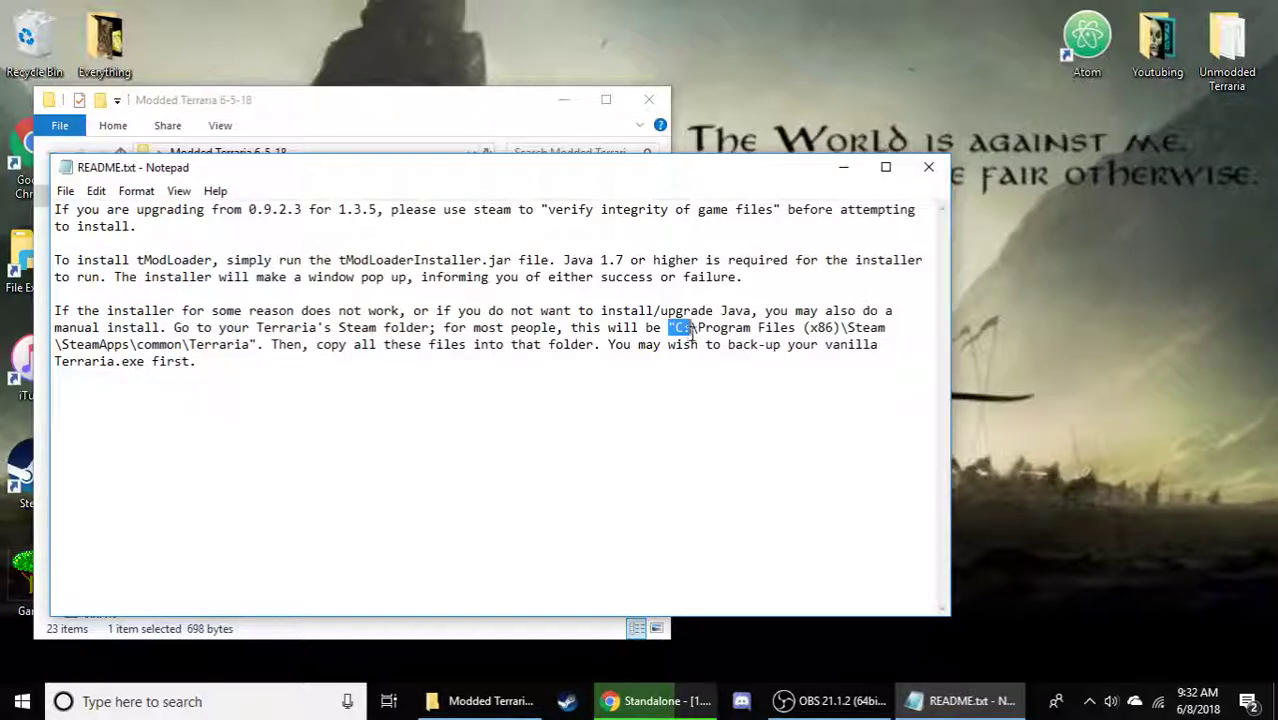
mouse_move(693, 331)
left_mouse_down()
mouse_move(704, 346)
mouse_move(254, 346)
left_mouse_up()
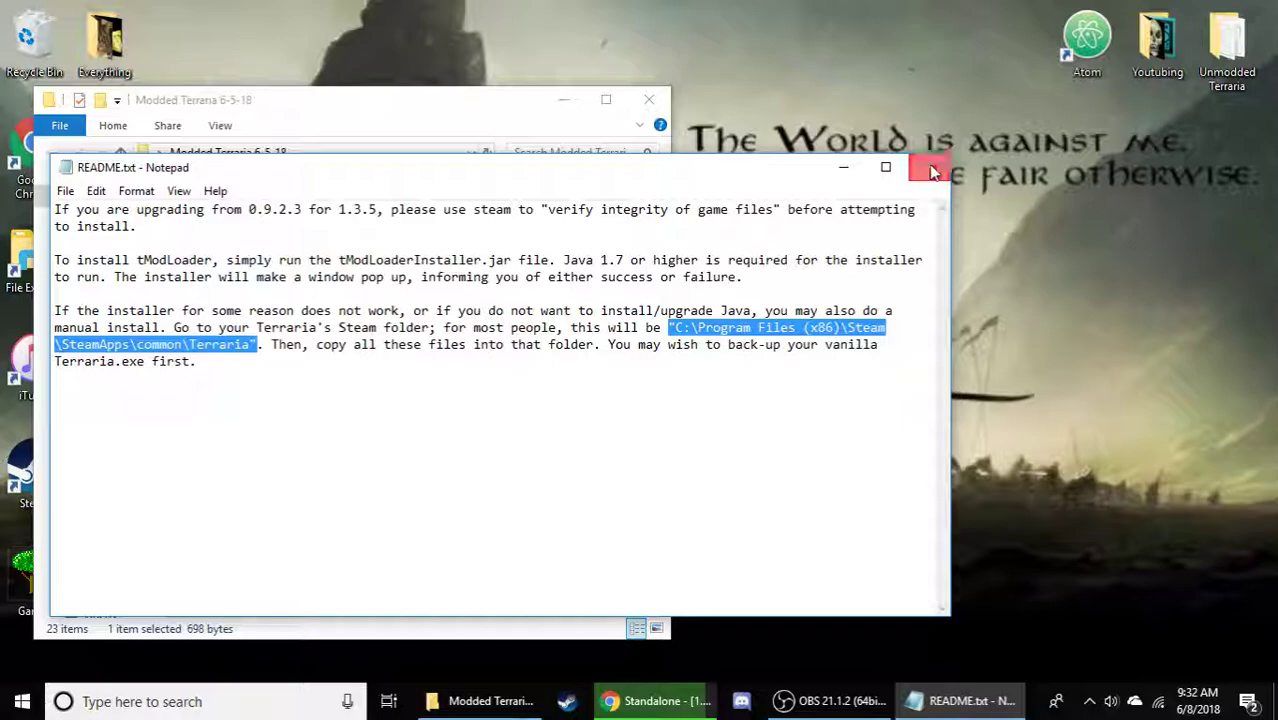
Close the README and Modded Terraria windows, then open the Unmodded Terraria folder.
left_click(930, 171)
left_click(649, 99)
double_click(1227, 50)
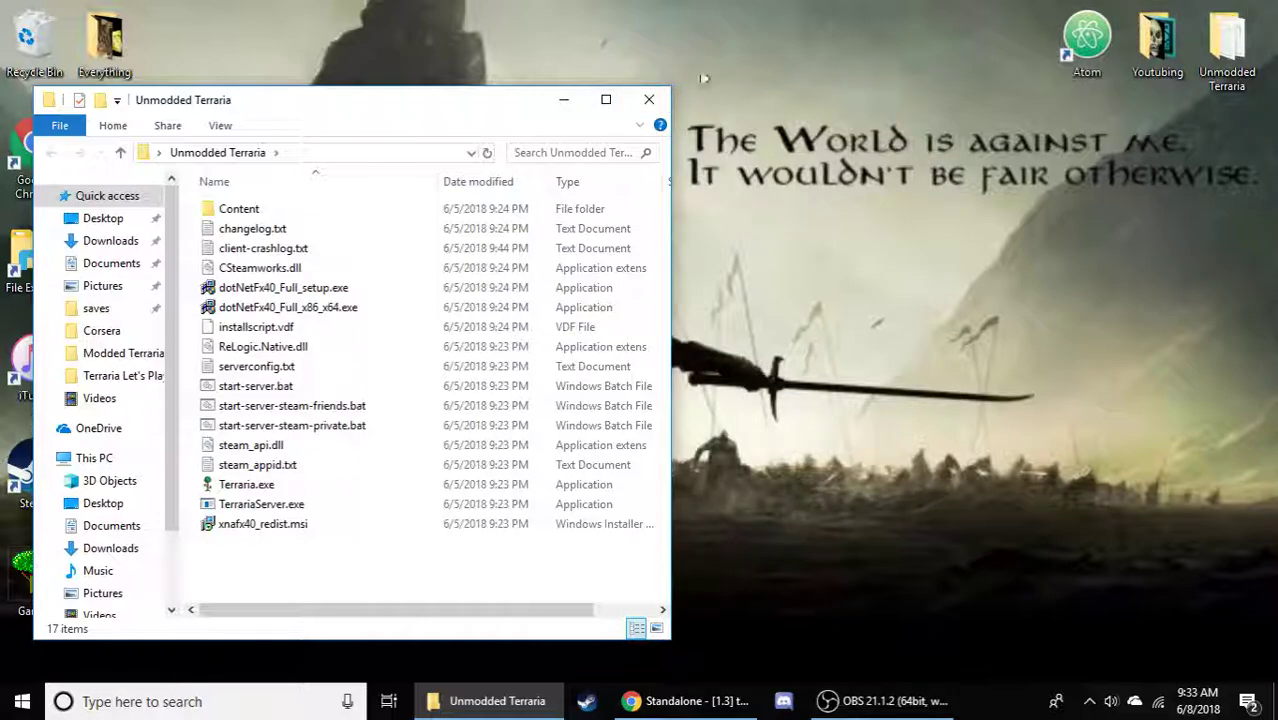
Copy and paste the Unmodded Terraria folder onto the desktop as 'Unmodded Terraria - Copy'.
left_click(647, 99)
right_click(1207, 85)
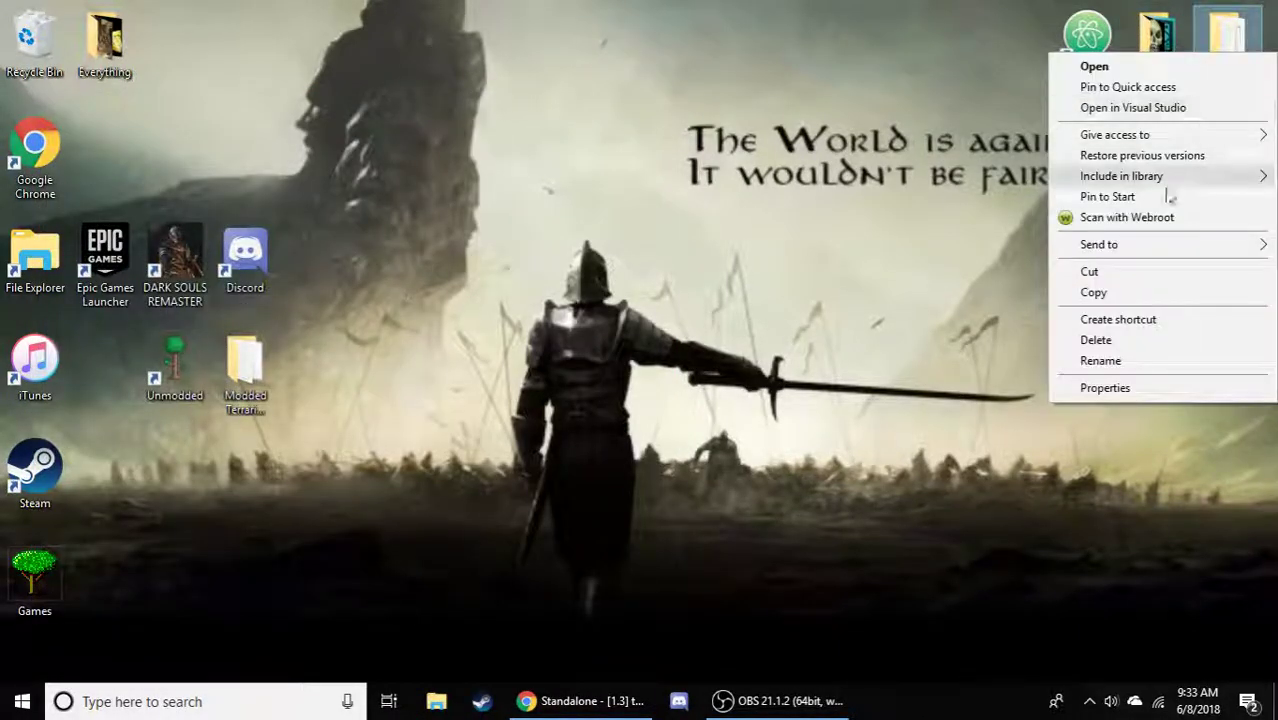
left_click(1109, 299)
right_click(1120, 223)
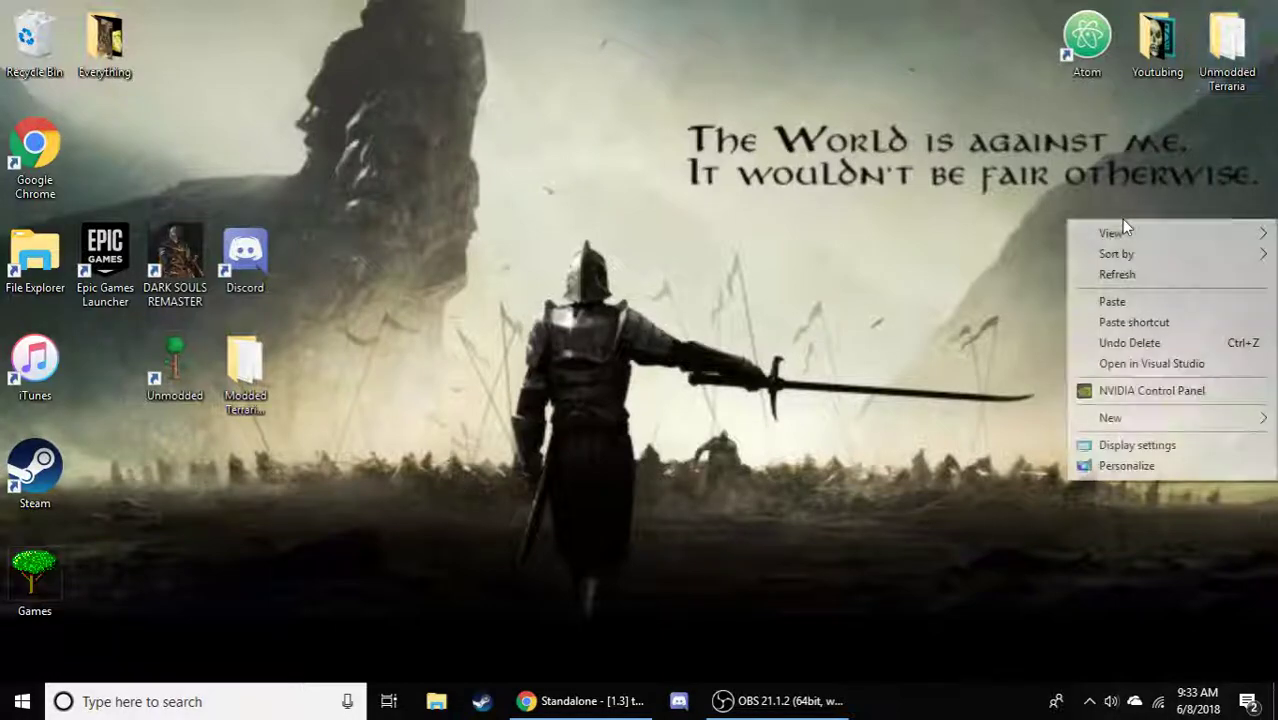
left_click(1104, 303)
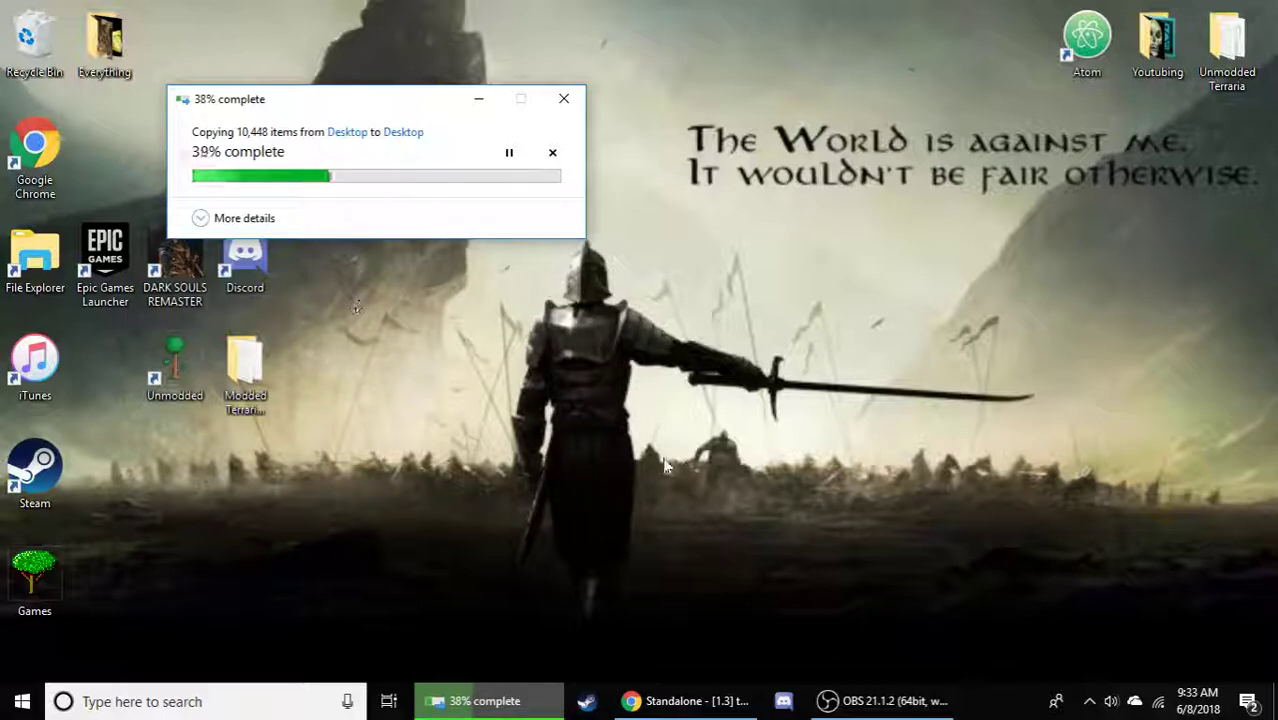
Drag the downloaded tModLoader zip from Chrome onto the desktop and close Chrome.
left_click(690, 701)
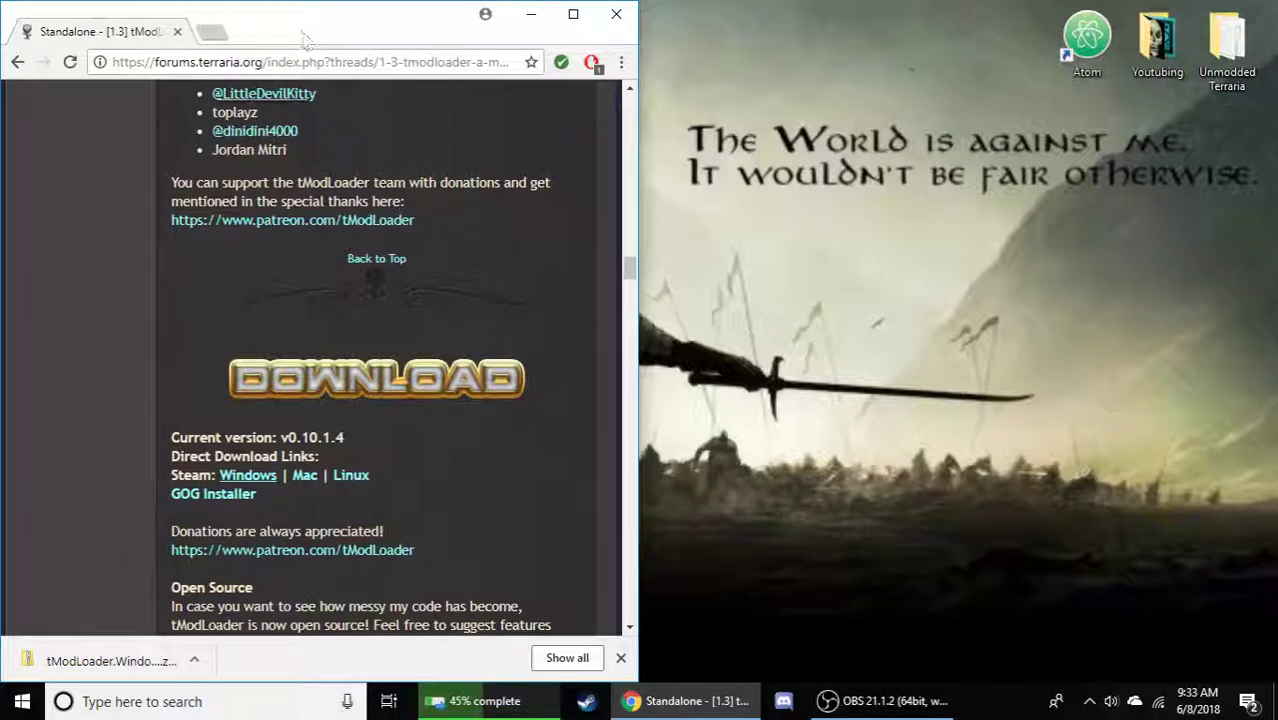
mouse_move(90, 660)
left_mouse_down()
mouse_move(290, 640)
mouse_move(885, 538)
left_mouse_up()
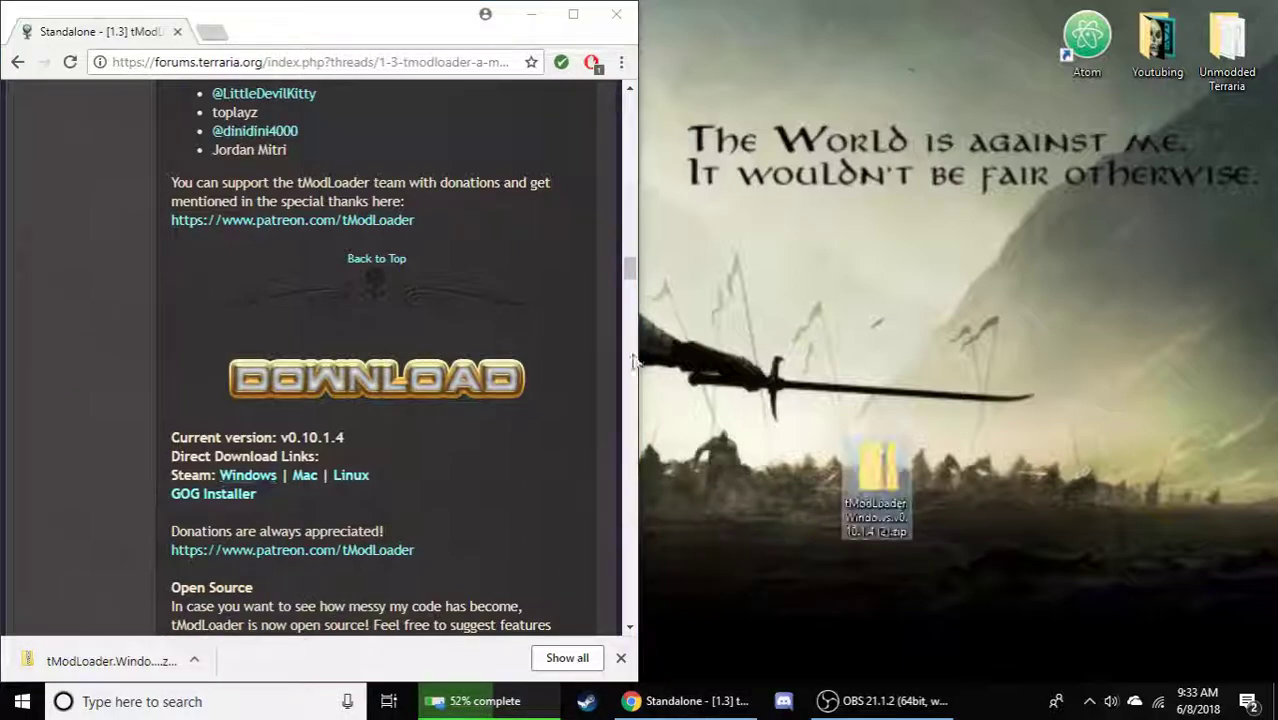
left_click(616, 14)
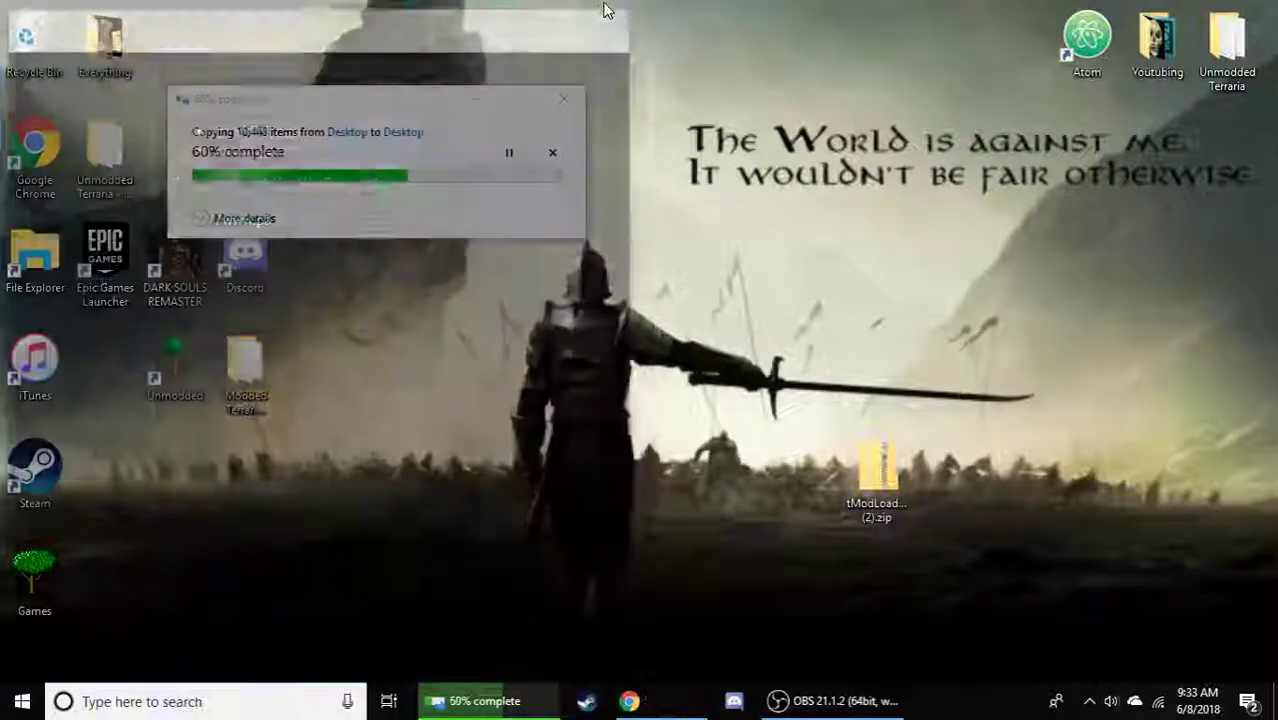
left_click_drag(875, 465, 902, 234)
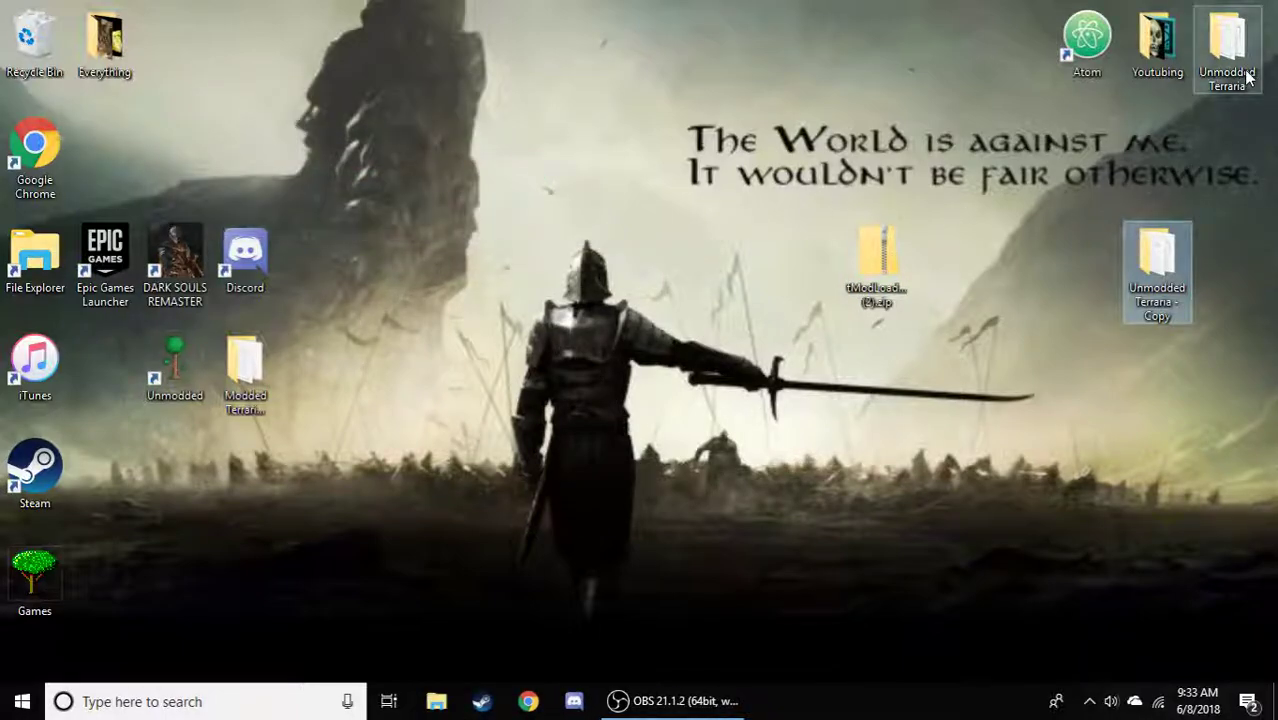
Move 'Unmodded Terraria - Copy' beside the tModLoader zip and open tModLoader.Windows.v0.10.1.4 (2).zip.
mouse_move(1247, 77)
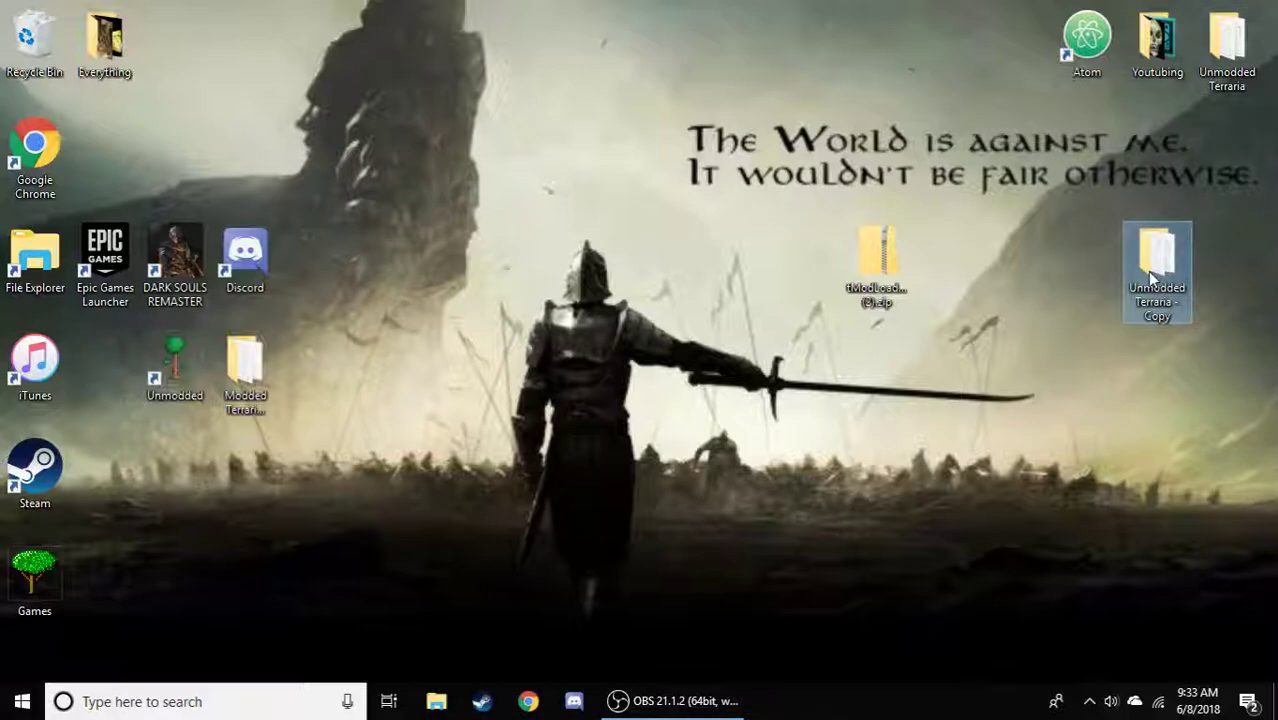
left_click_drag(1156, 264, 940, 280)
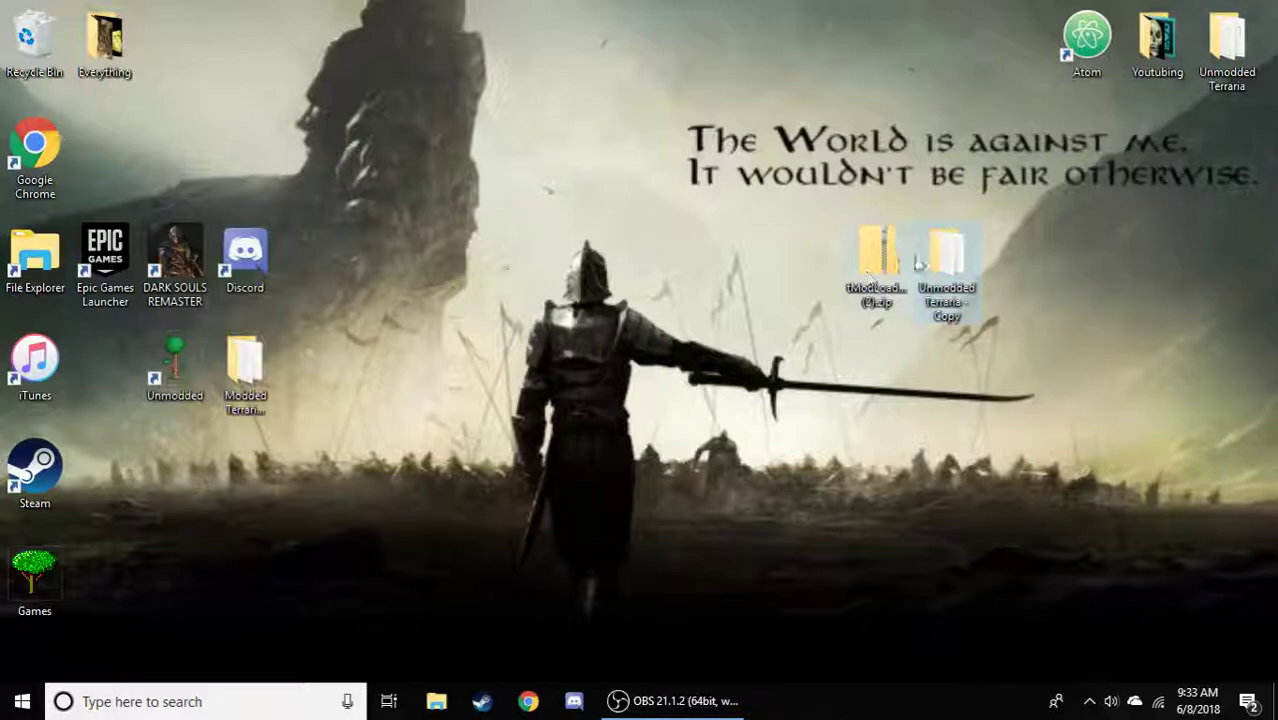
mouse_move(963, 261)
double_click(870, 251)
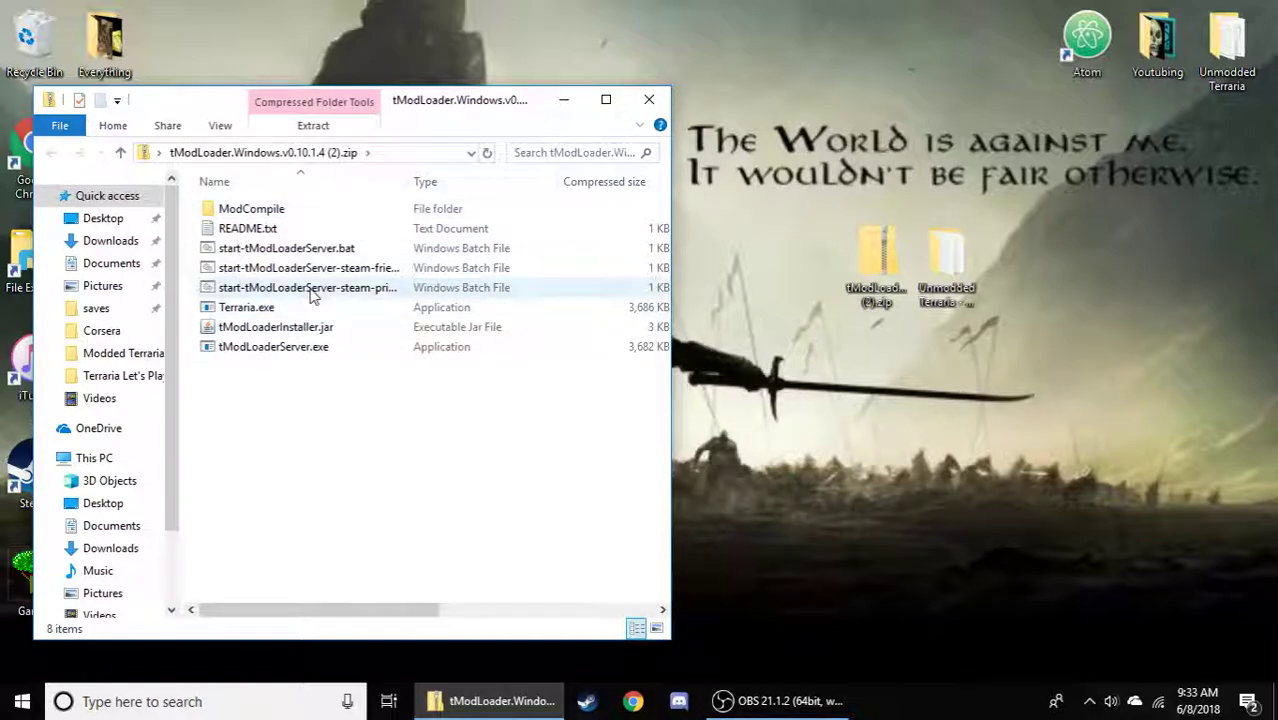
With both windows side by side, drag all eight zip files into 'Unmodded Terraria - Copy', replacing Terraria.exe.
key("ctrl+a")
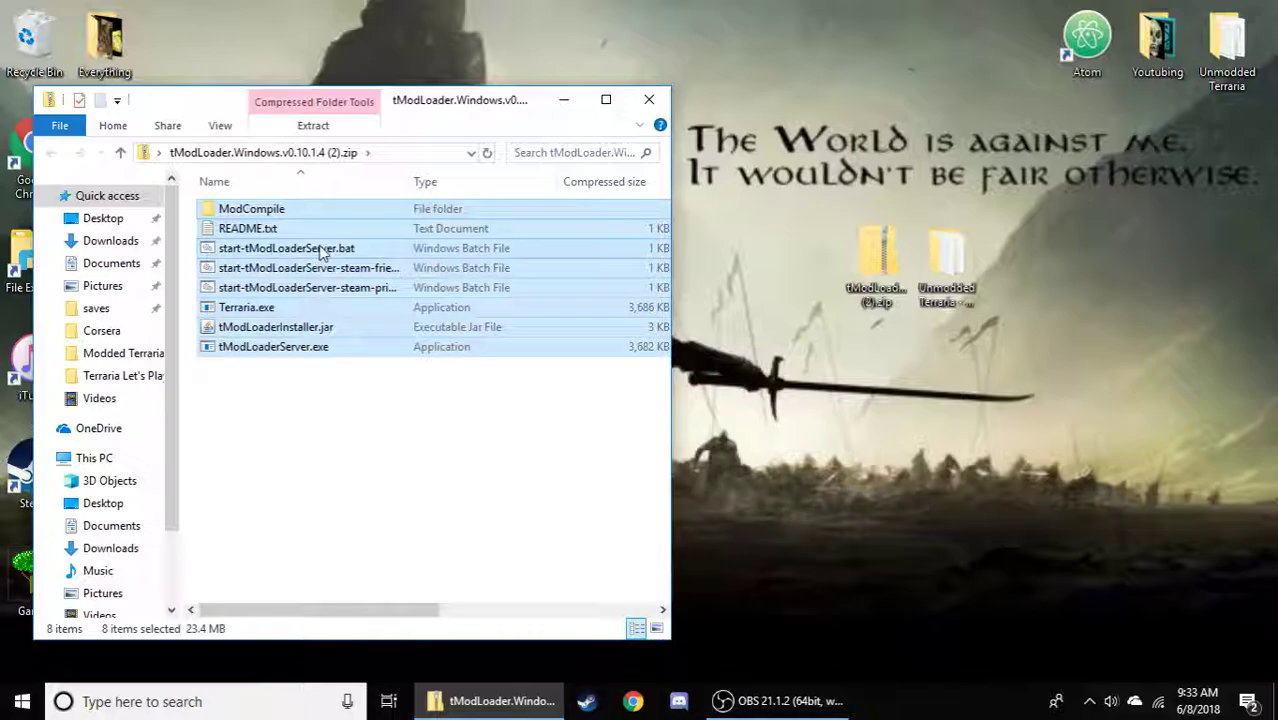
double_click(945, 260)
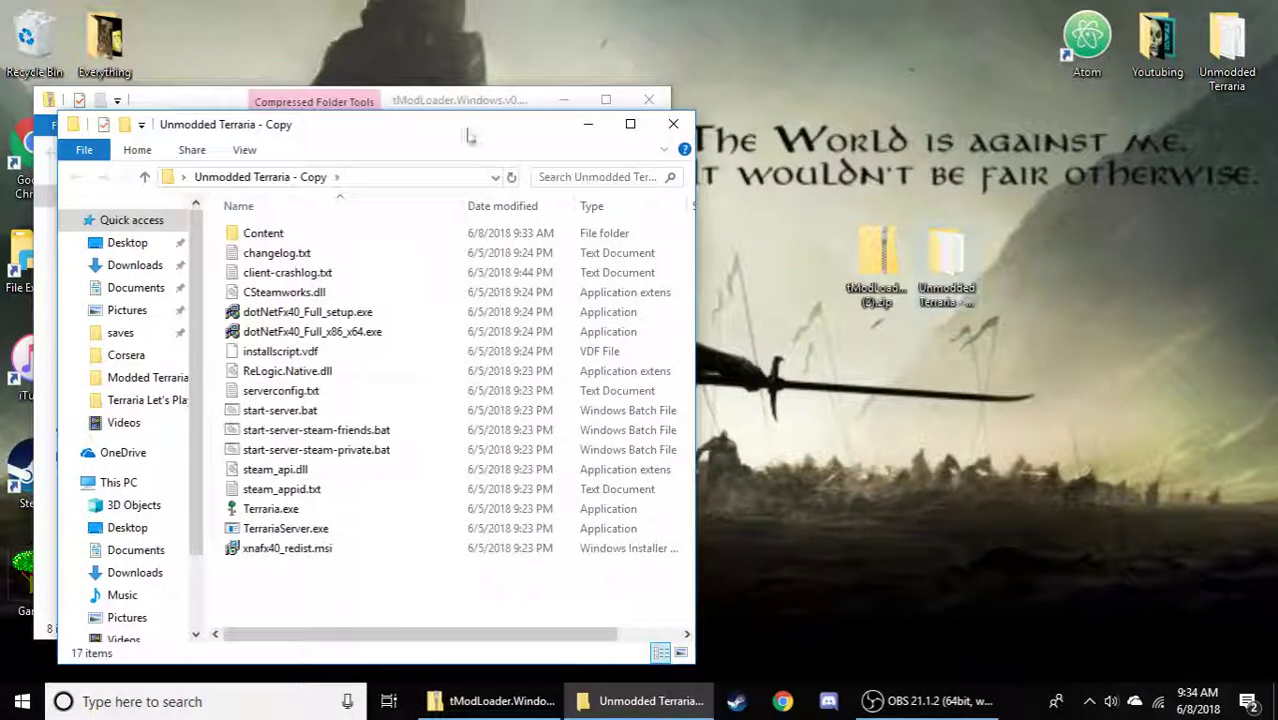
key("super+Right")
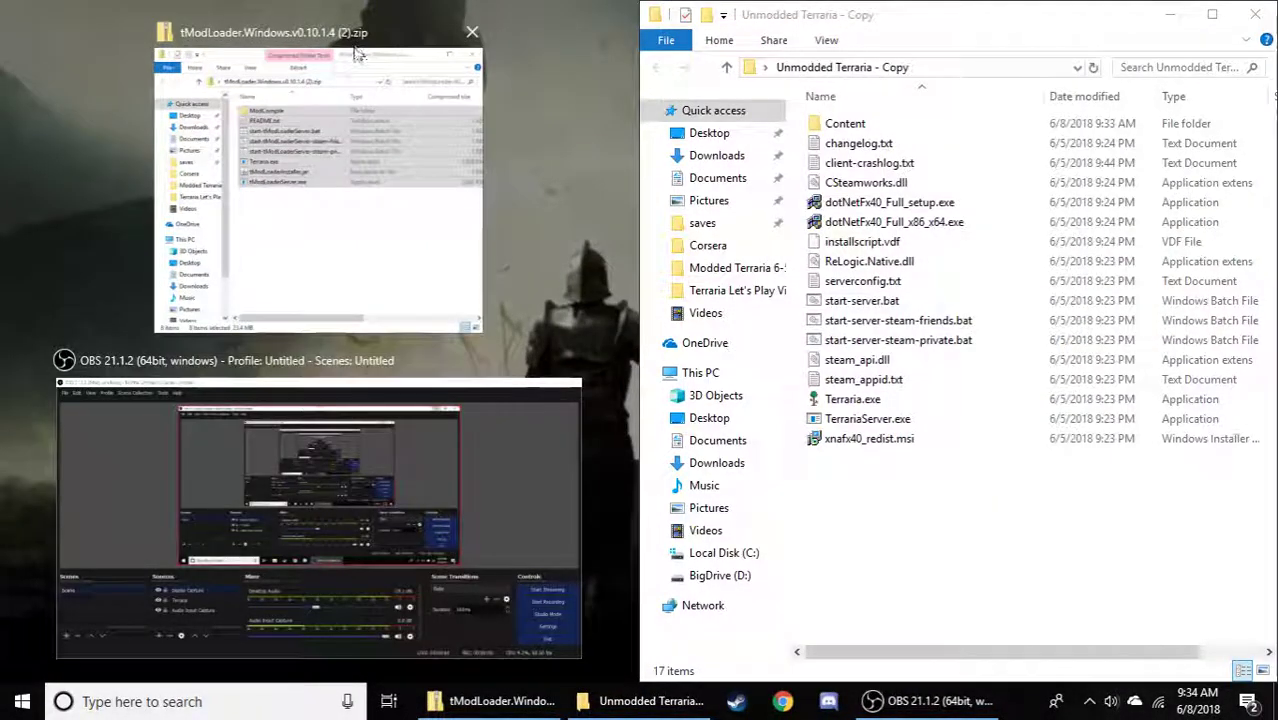
left_click(365, 77)
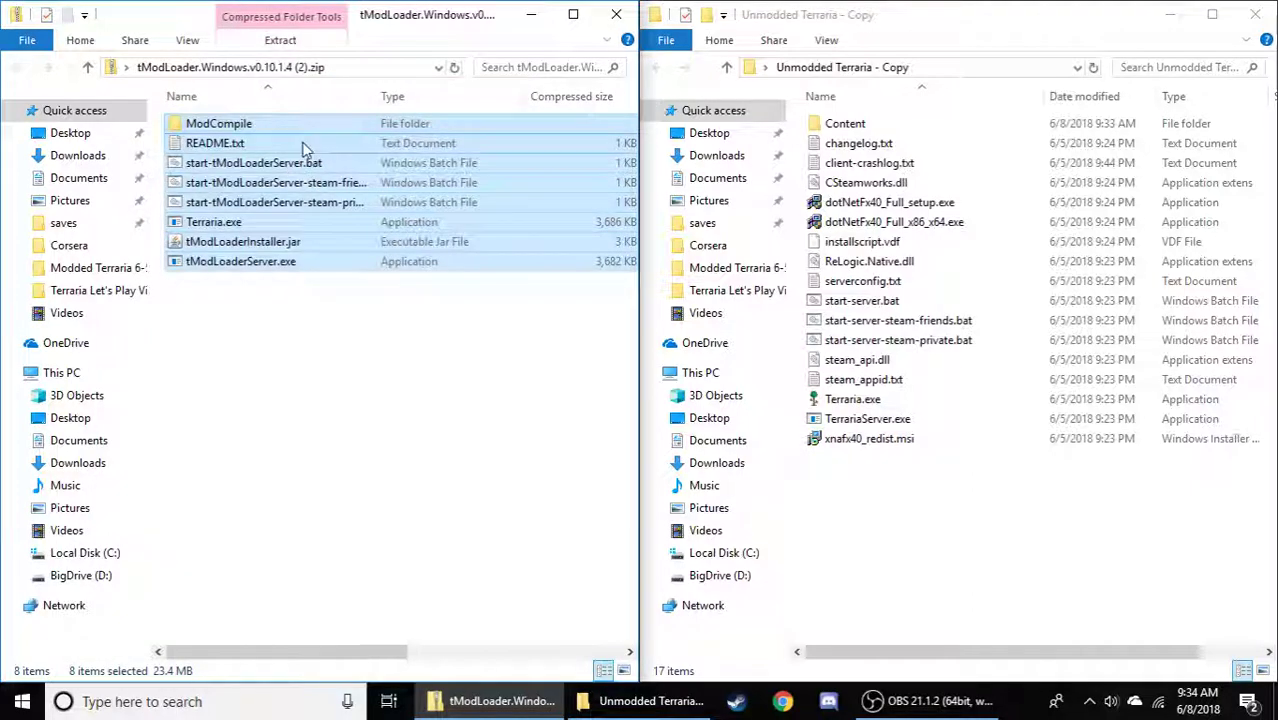
mouse_move(305, 146)
left_mouse_down()
mouse_move(398, 150)
mouse_move(676, 262)
mouse_move(947, 488)
mouse_move(950, 519)
left_mouse_up()
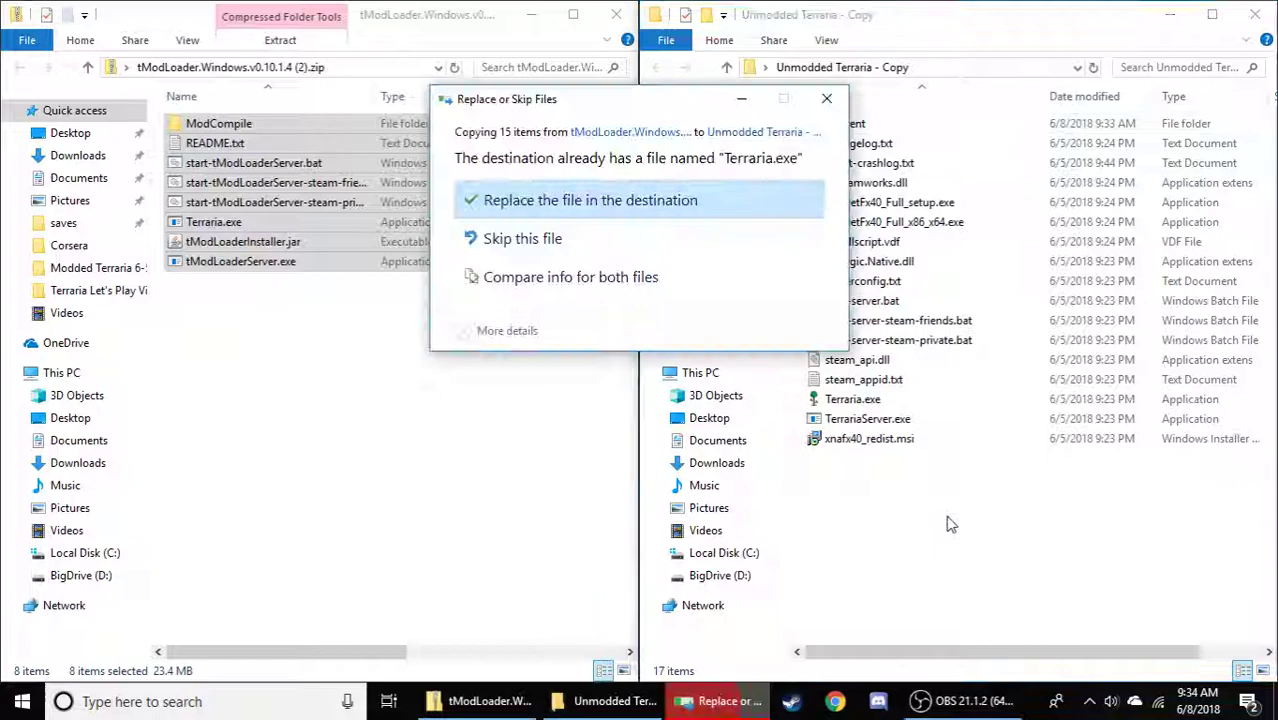
left_click(566, 201)
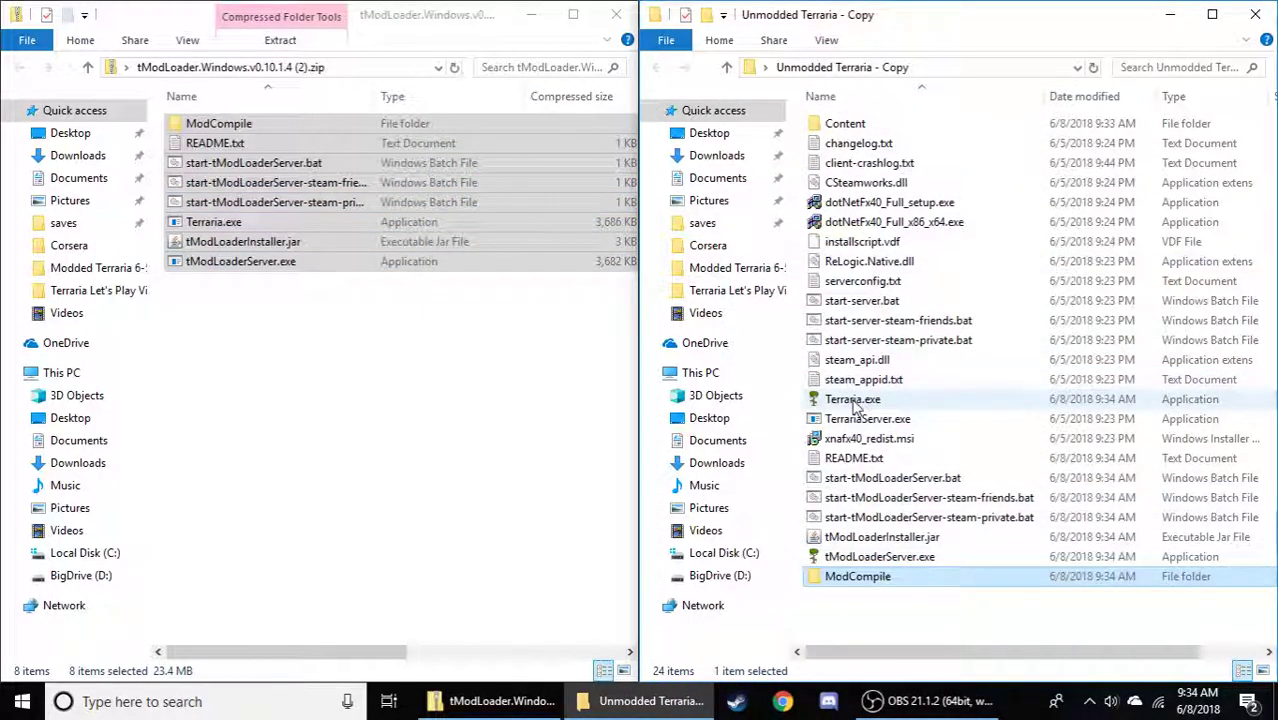
Launch the tModLoader Terraria.exe from 'Unmodded Terraria - Copy' and close the zip window.
mouse_move(853, 402)
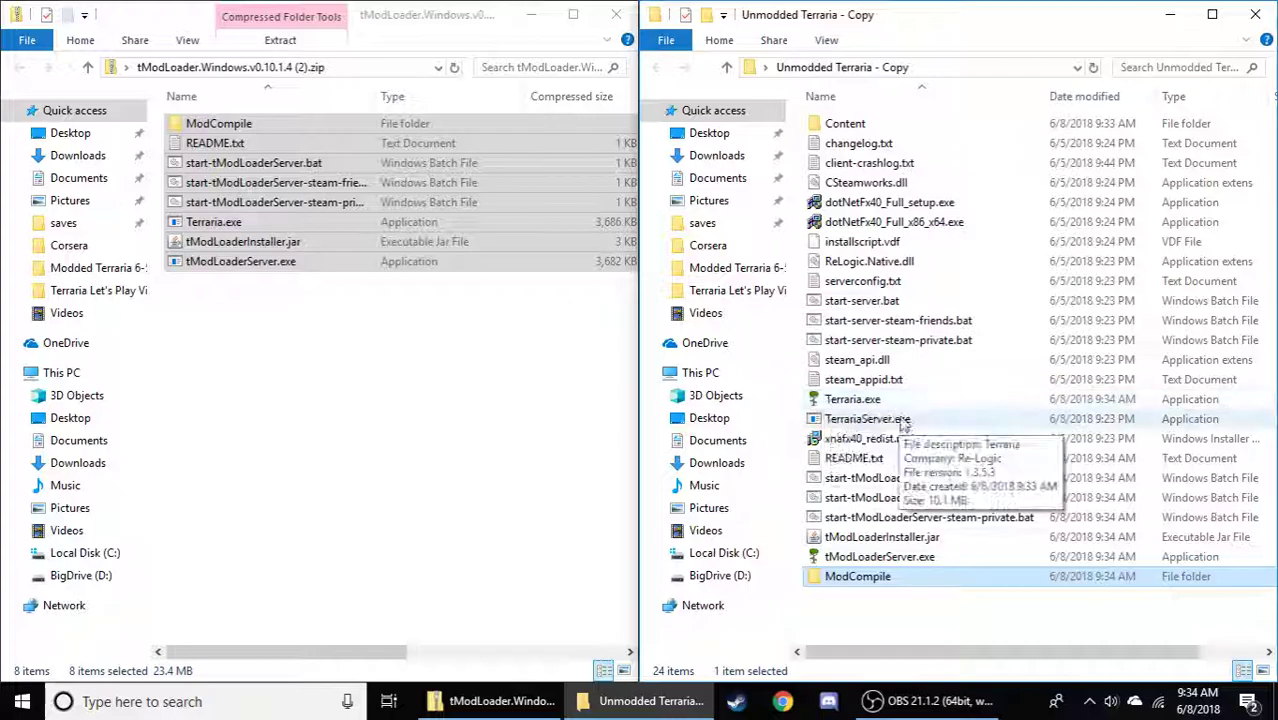
left_click(858, 403)
left_click(861, 405)
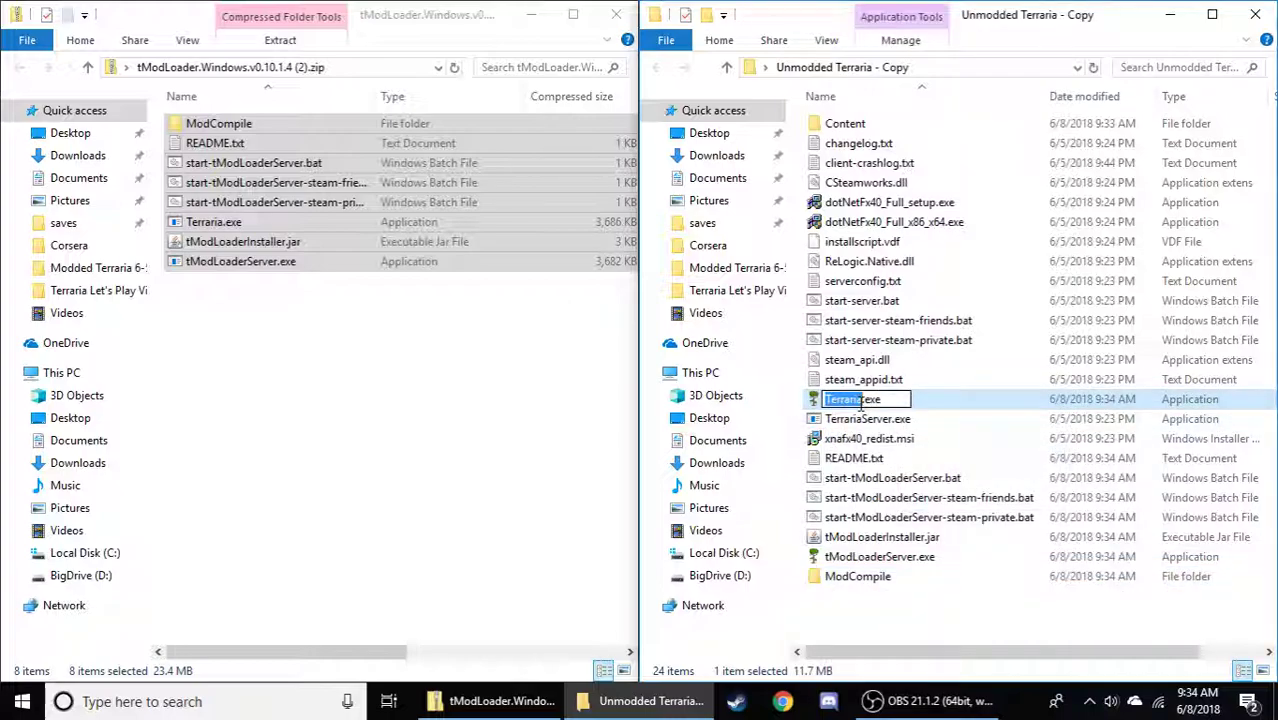
double_click(946, 402)
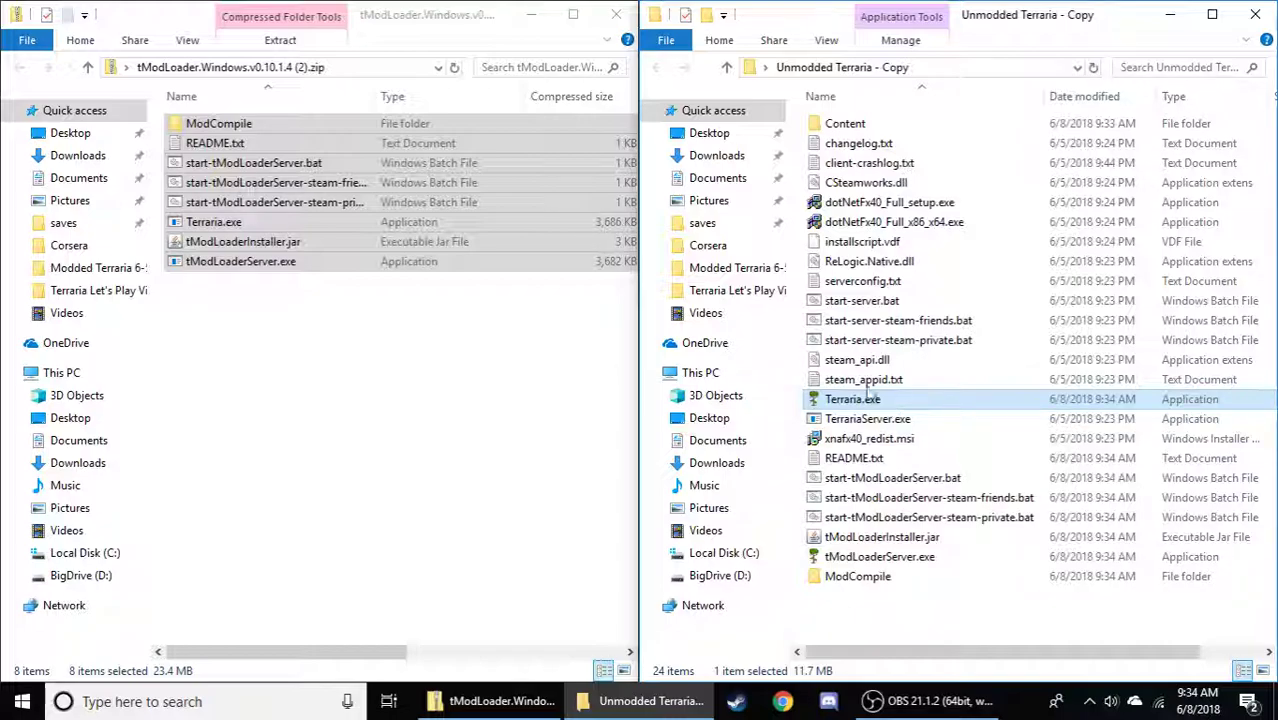
left_click(615, 12)
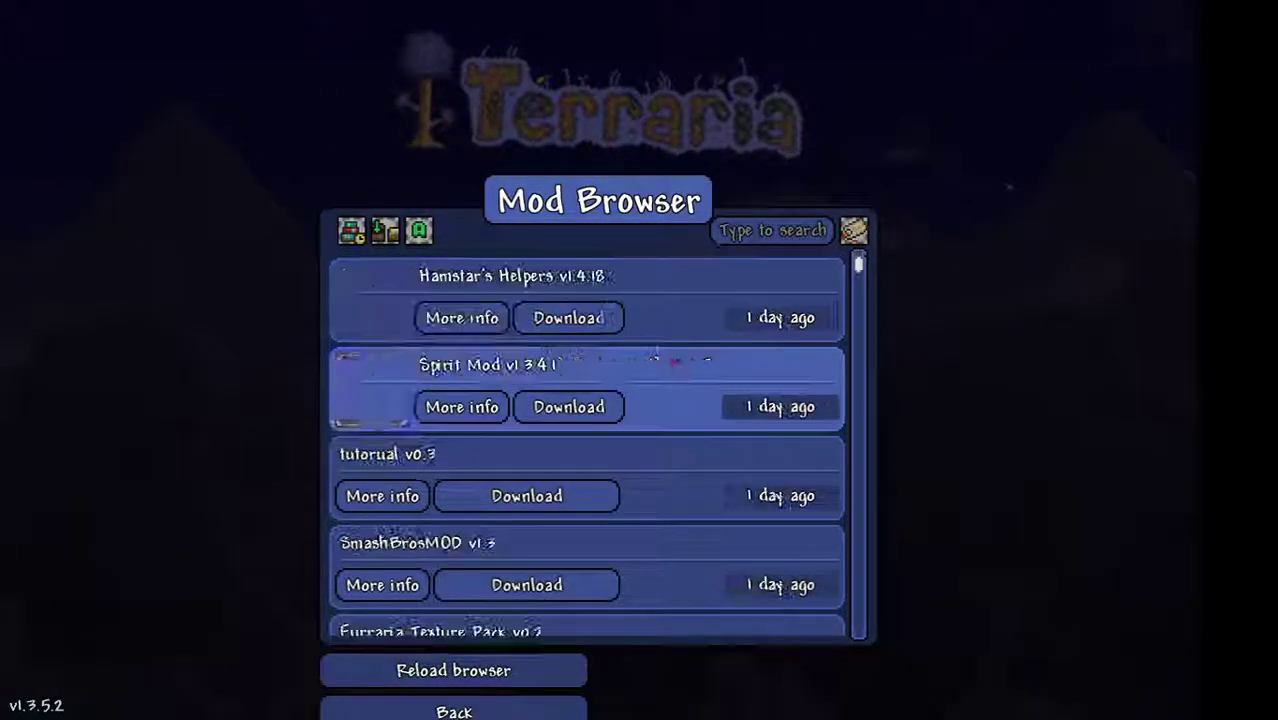
Filter the Mod Browser list by typing 'cala' into its search box.
scroll(662, 362, "down", 10)
scroll(645, 395, "down", 3)
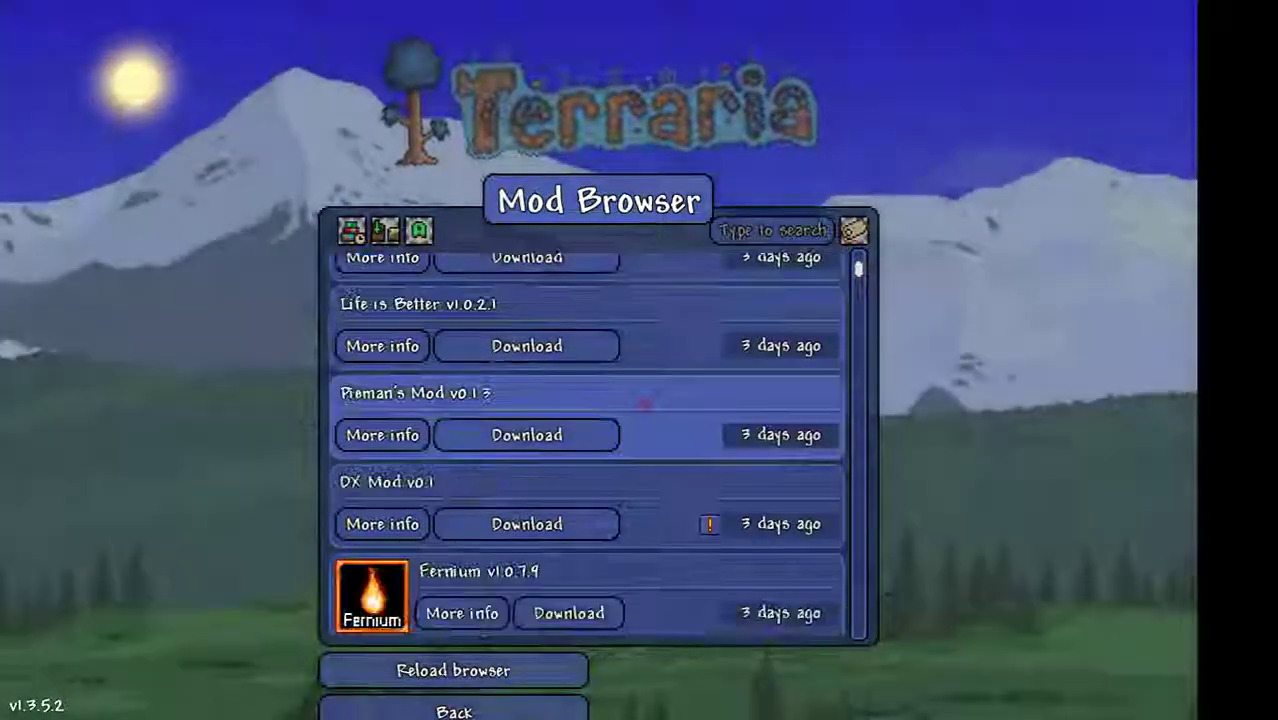
scroll(645, 403, "up", 15)
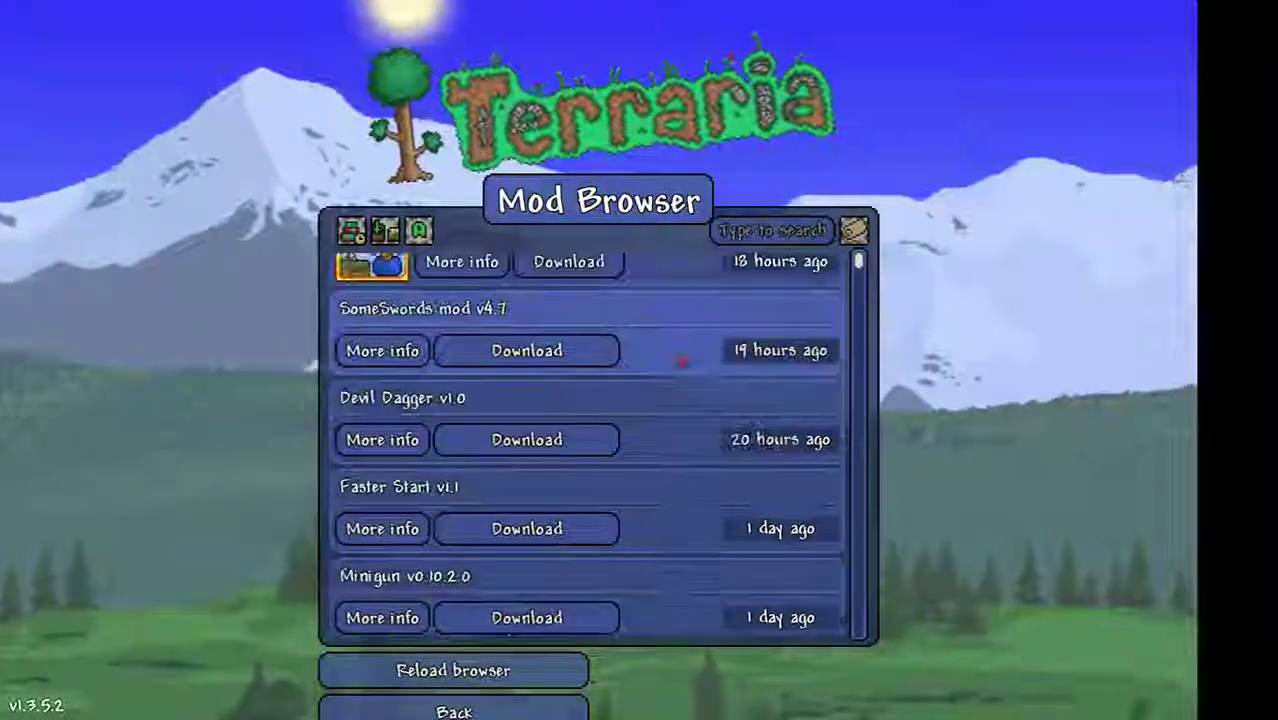
scroll(682, 362, "up", 8)
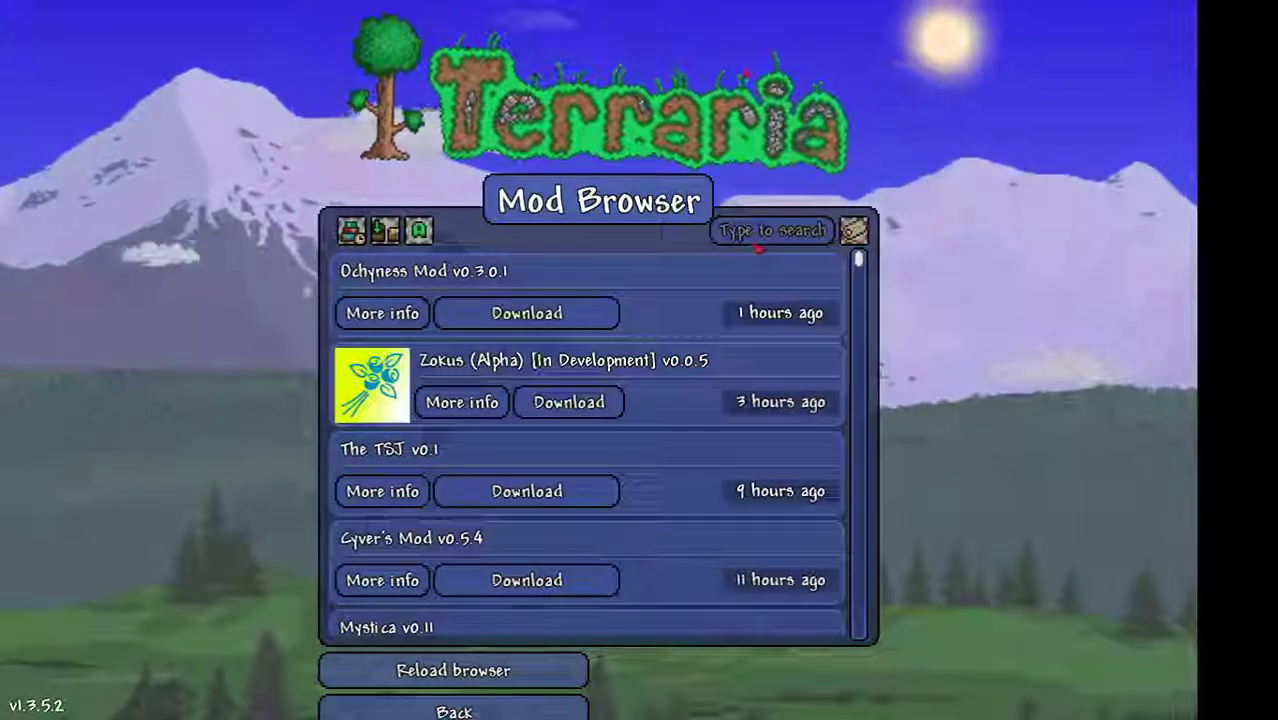
type("ca")
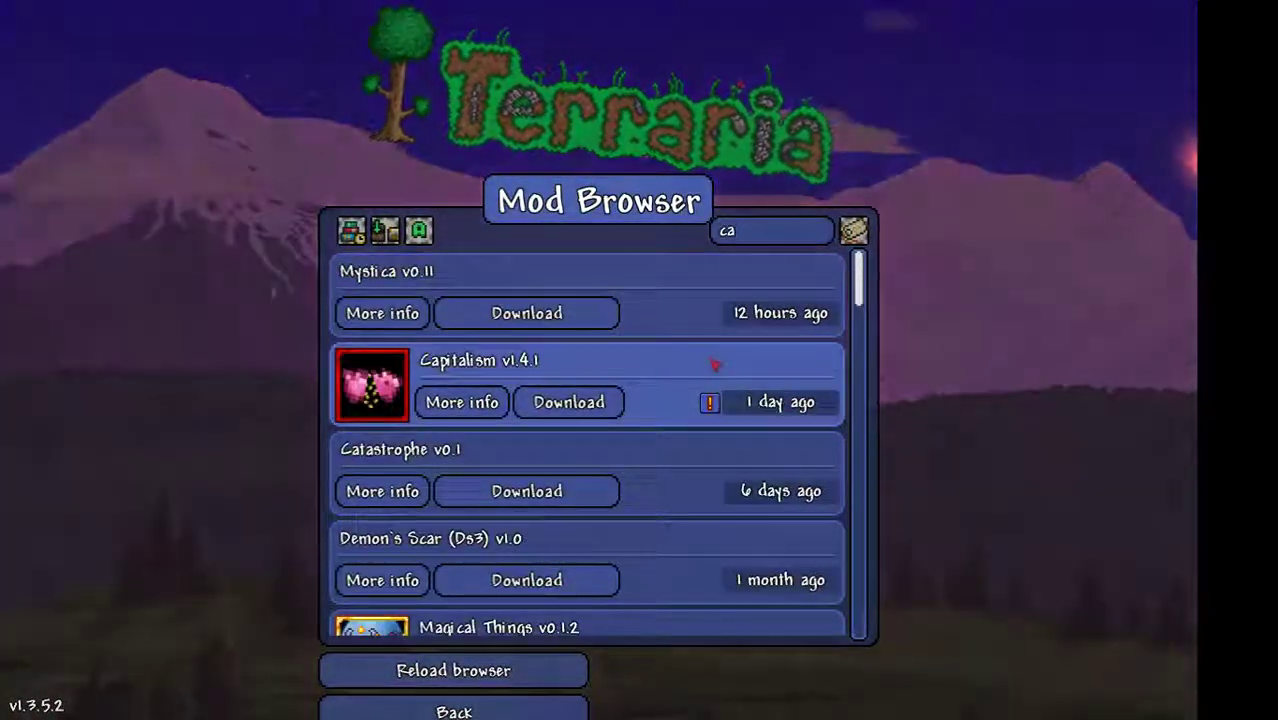
type("lamity")
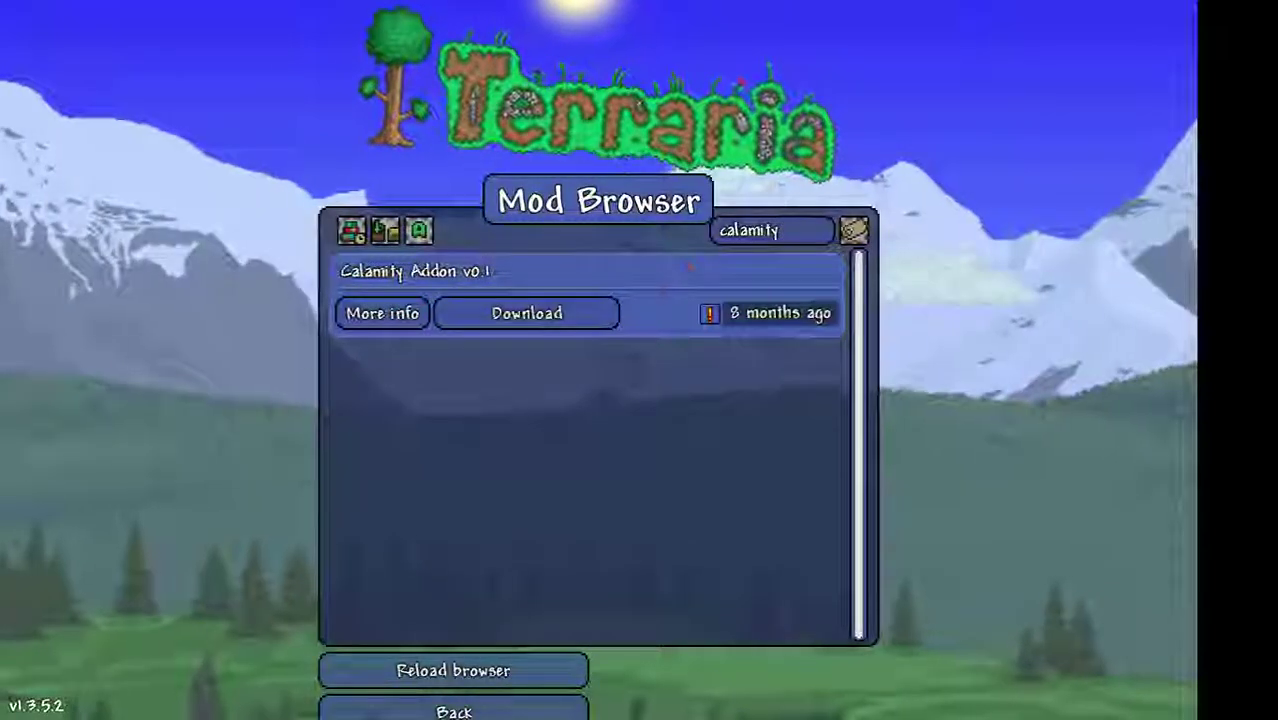
Download Calamity Addon, view its info, then back out and acknowledge the disabled-mods notice.
left_click(505, 313)
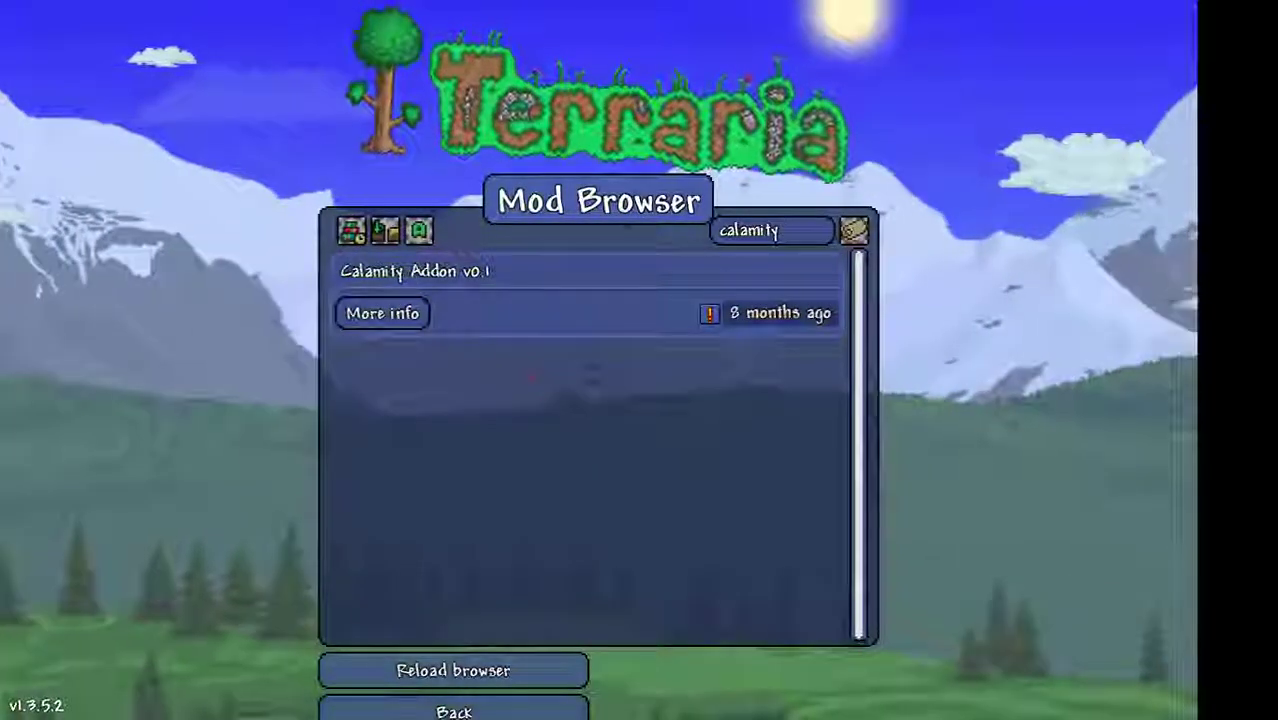
left_click(362, 314)
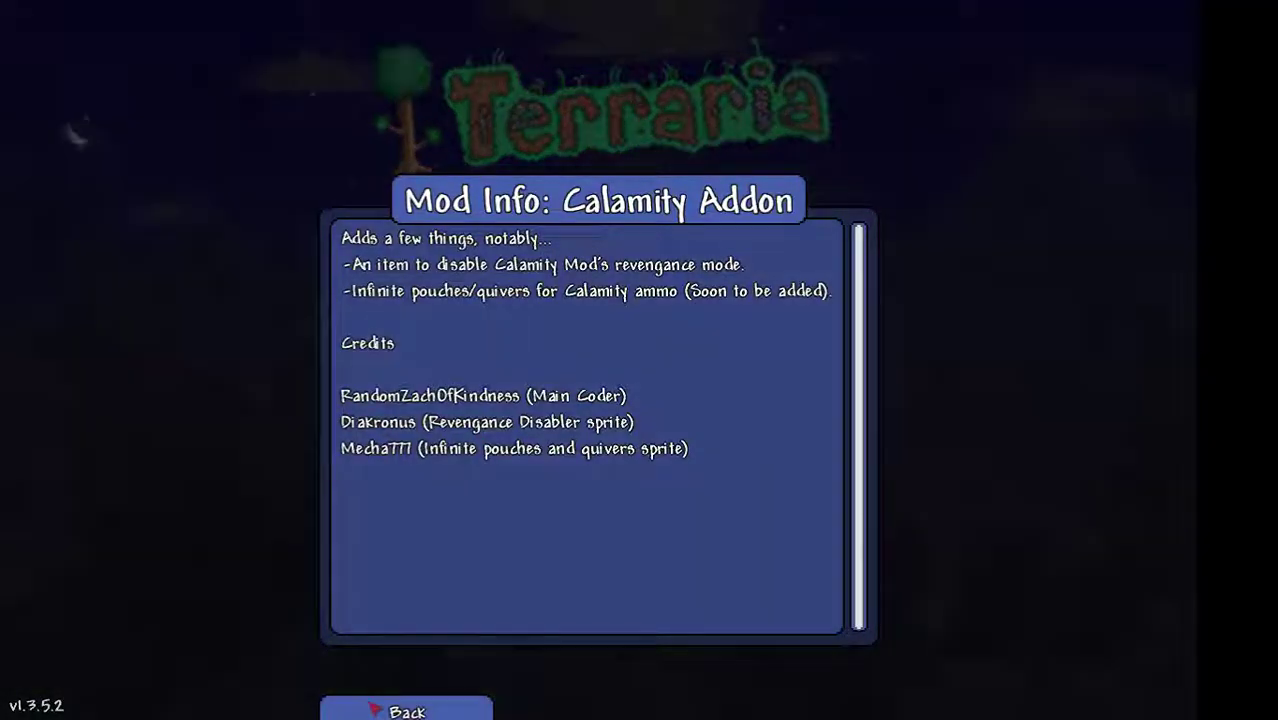
left_click(375, 707)
left_click(376, 706)
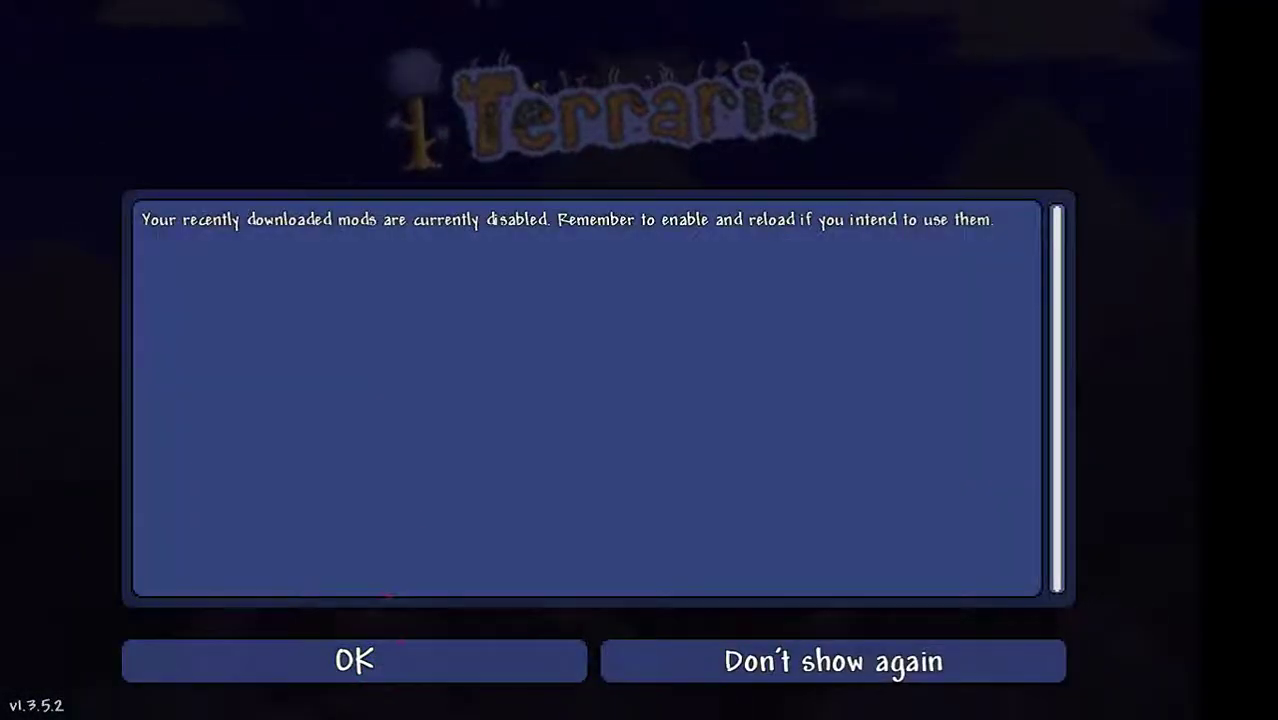
left_click(453, 676)
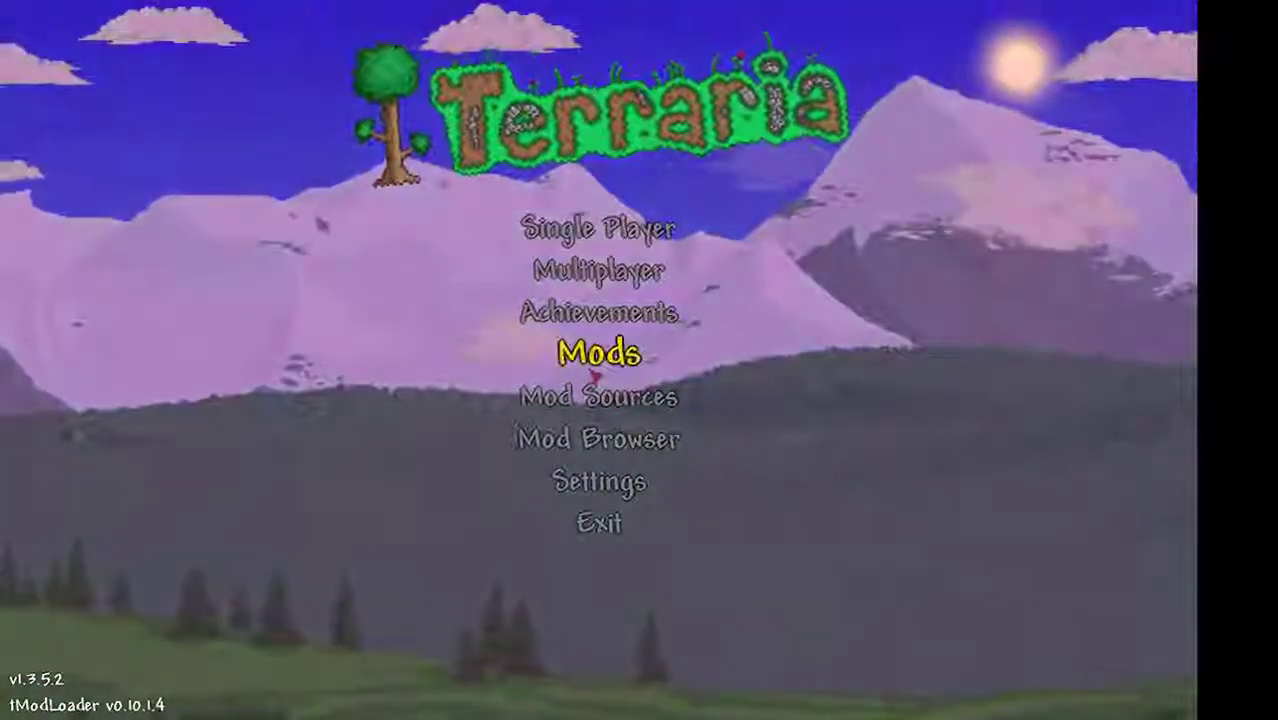
Enable Calamity Addon in the installed Mods list and reload mods.
left_click(598, 354)
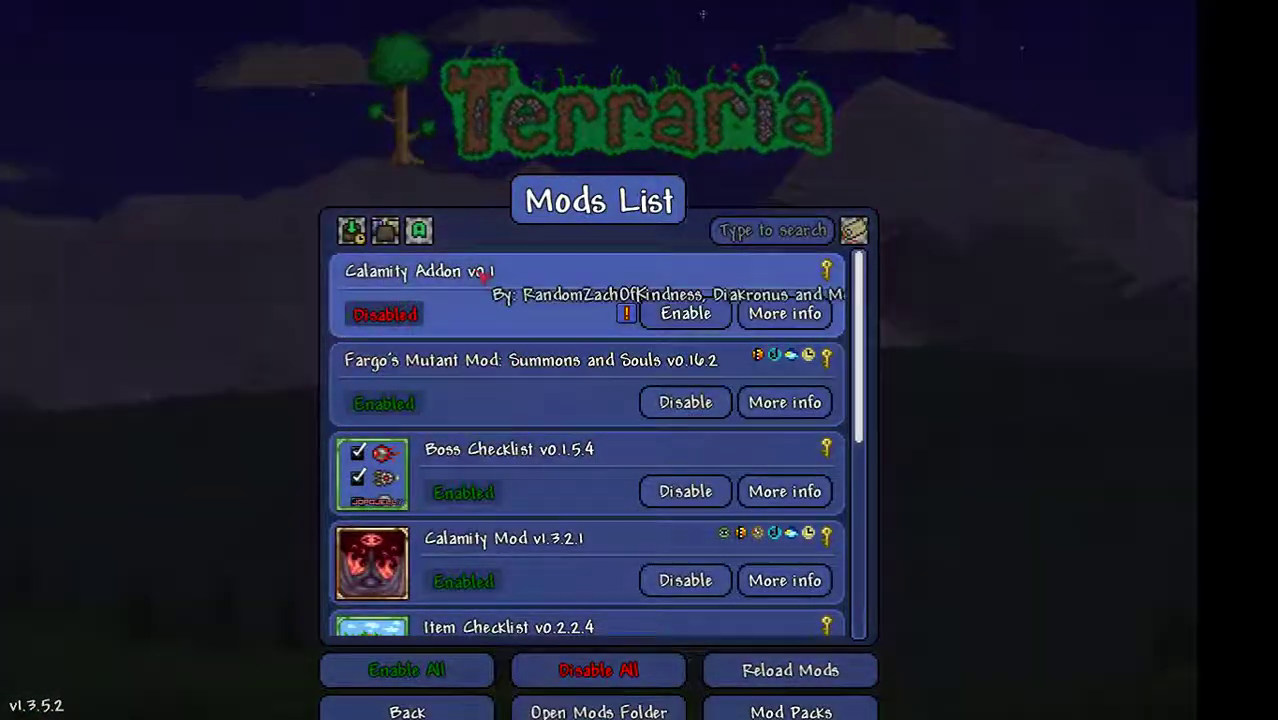
scroll(480, 450, "down", 4)
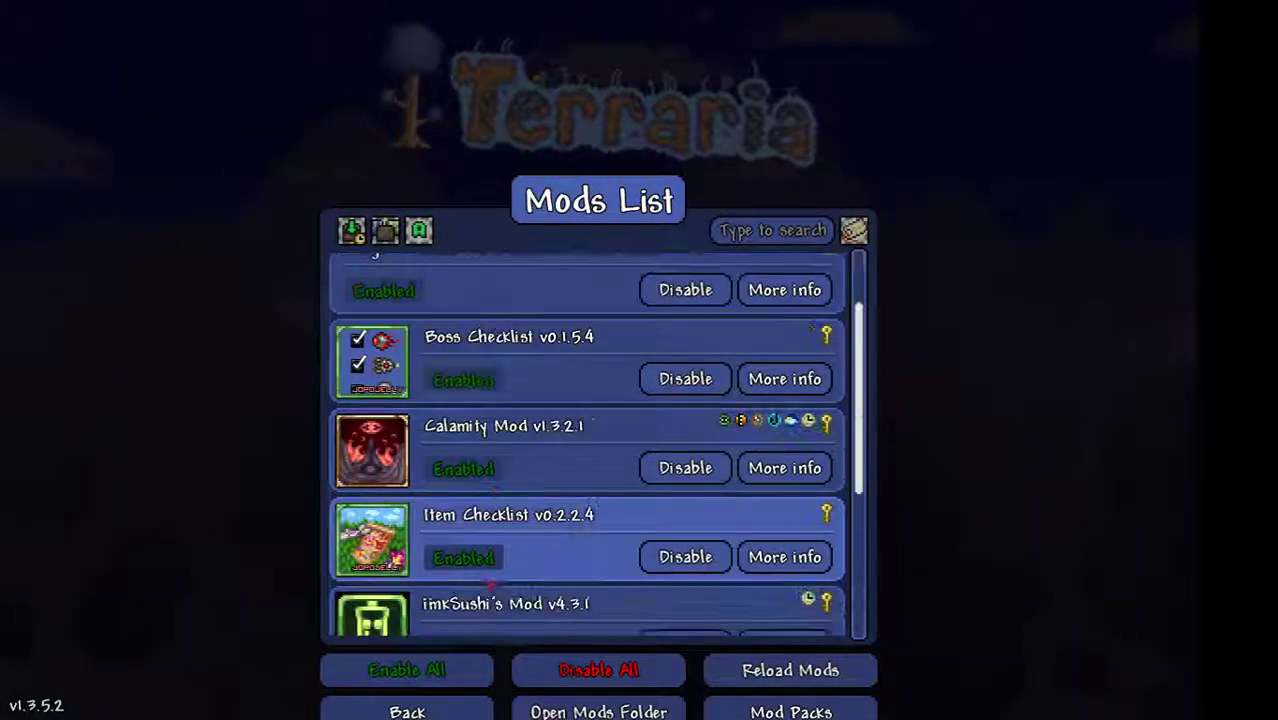
scroll(490, 582, "up", 3)
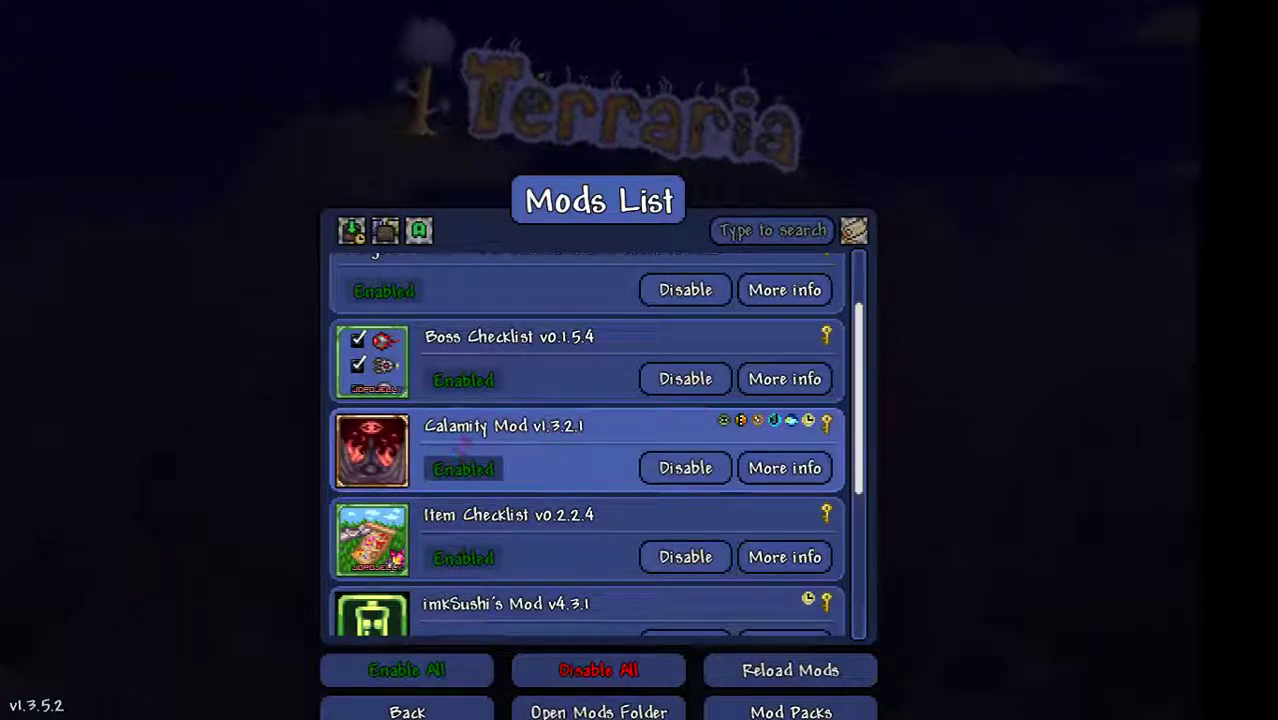
scroll(464, 441, "down", 3)
scroll(465, 443, "up", 4)
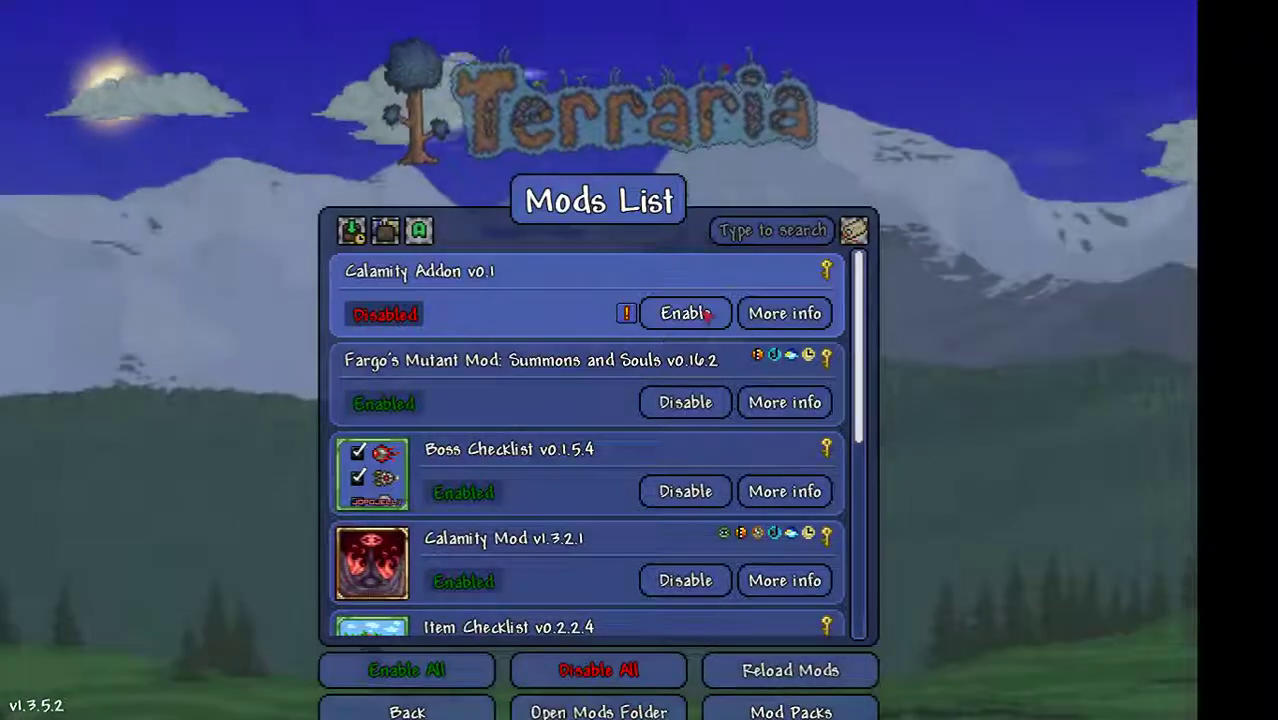
left_click(707, 313)
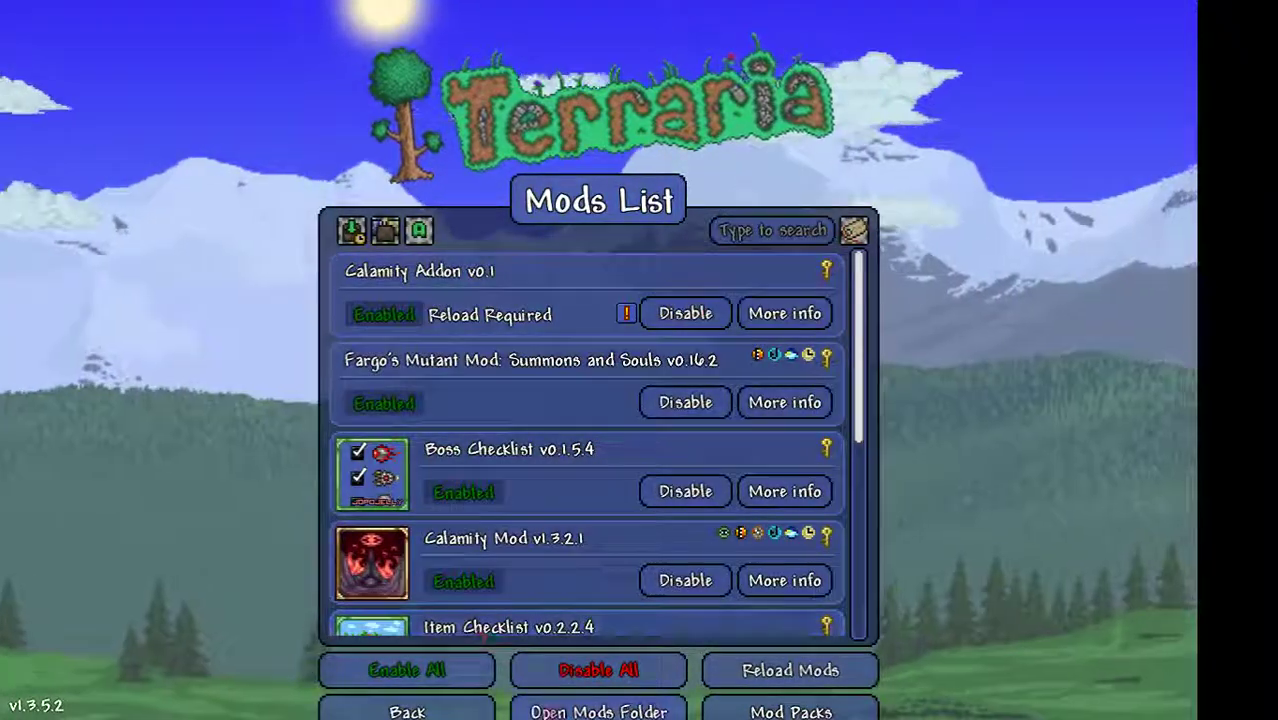
left_click(766, 675)
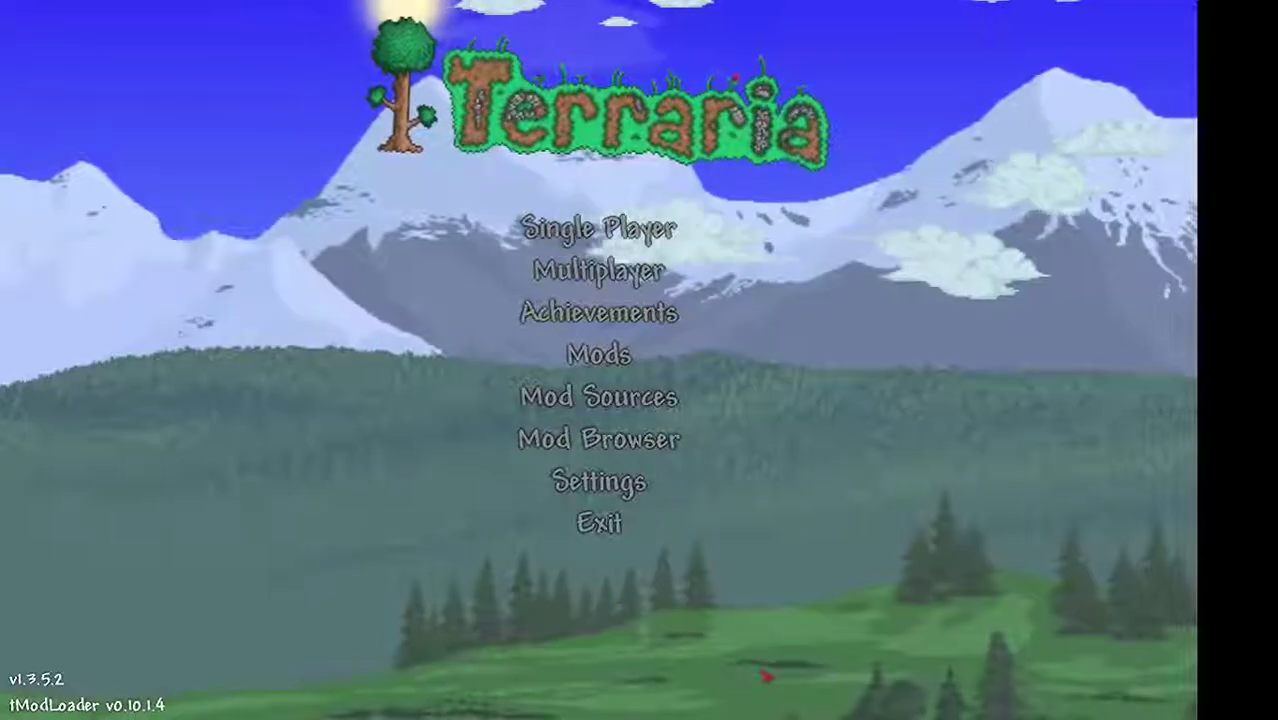
left_click(635, 238)
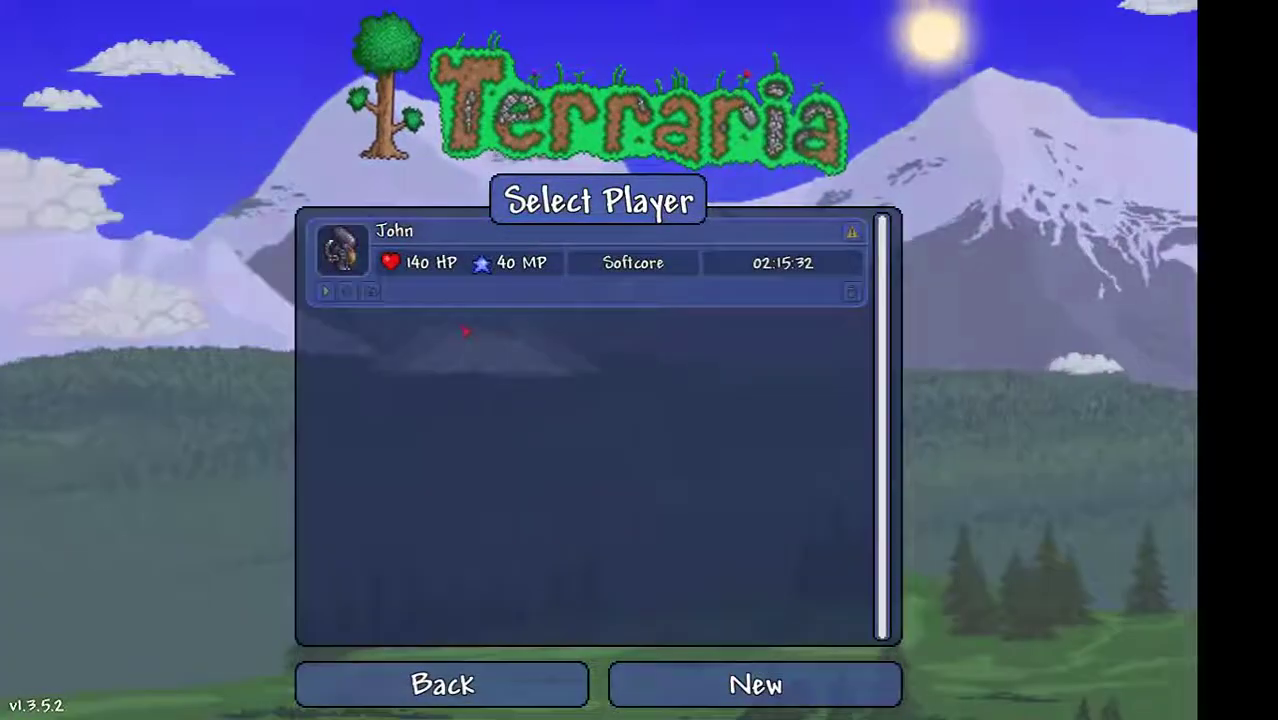
key("Escape")
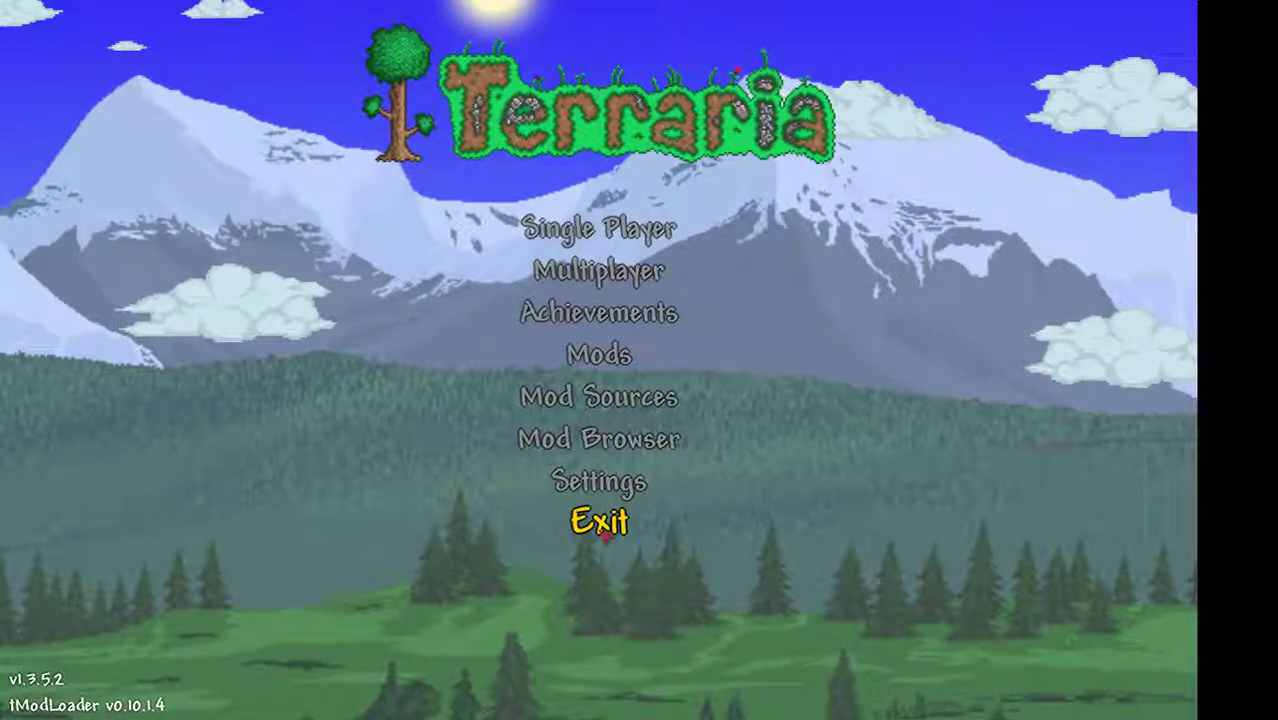
Exit Terraria and close the 'Unmodded Terraria - Copy' Explorer window.
left_click(600, 532)
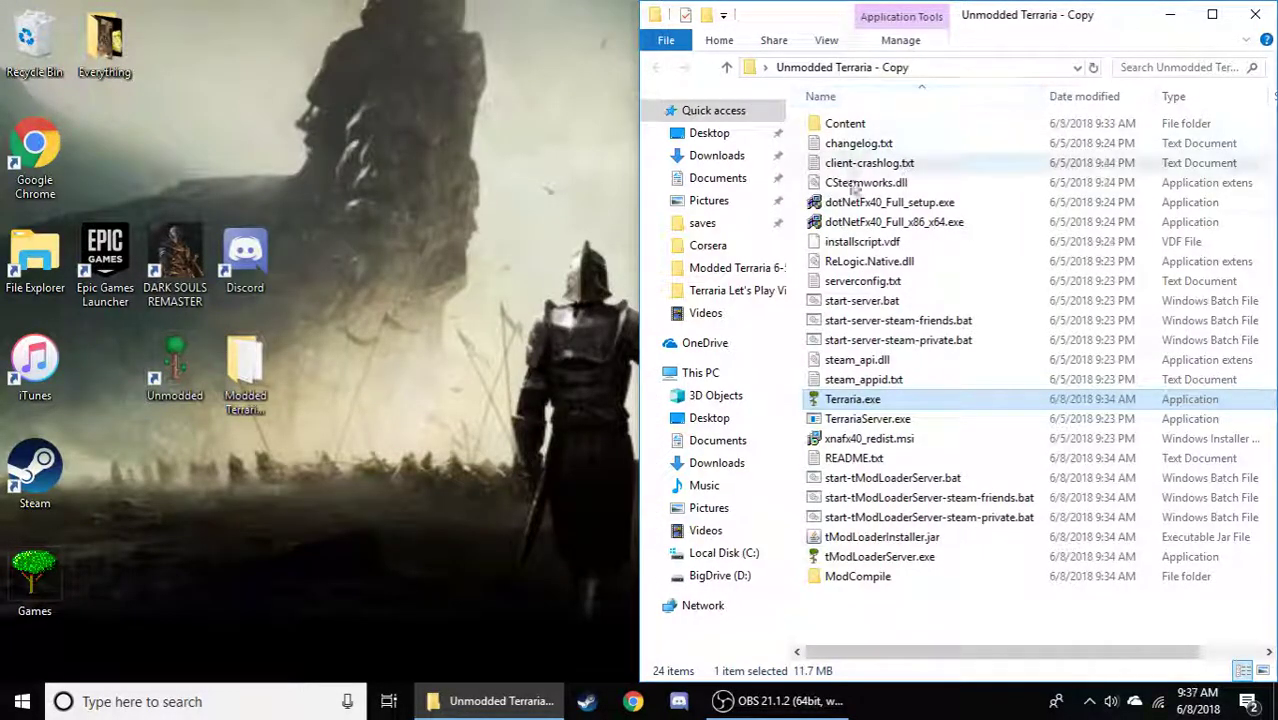
left_click(1257, 15)
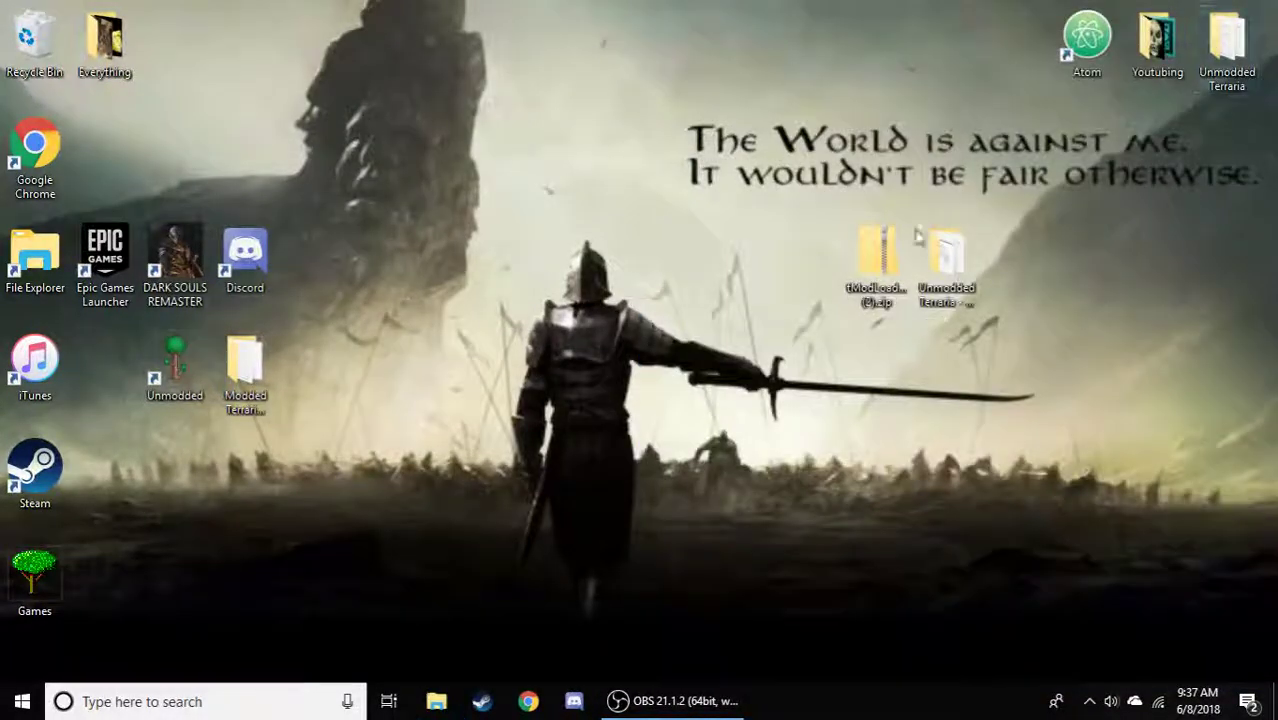